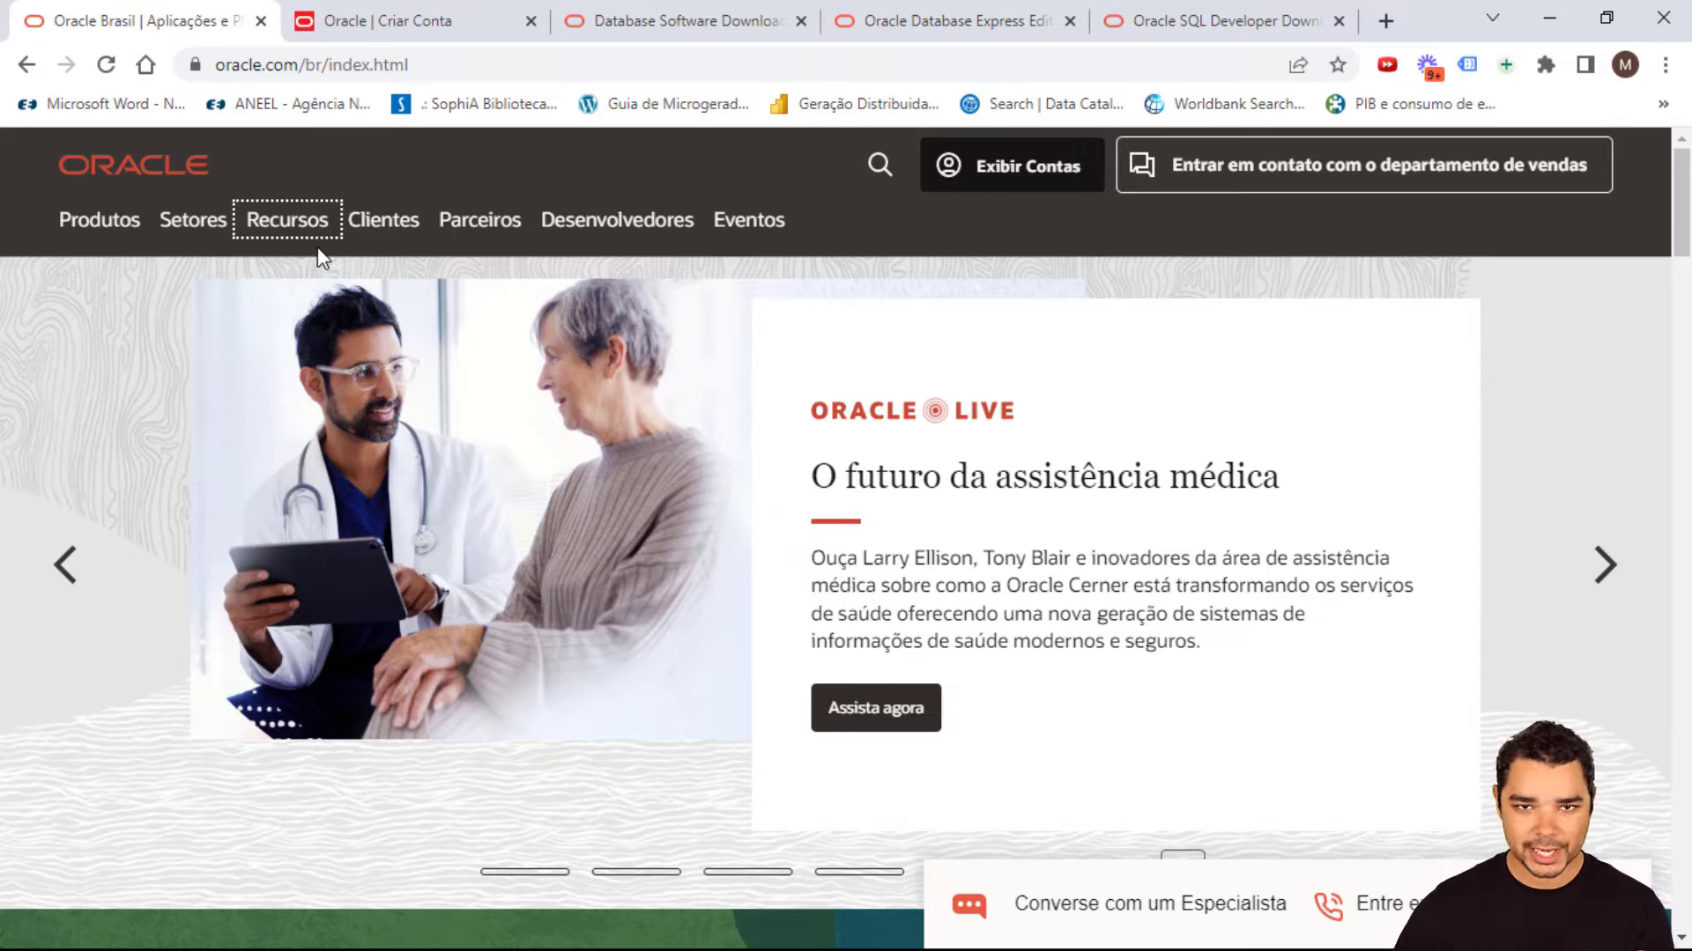
Look through the popular developer downloads in the Oracle site's resources, including SQL Developer, and close the overview
click(275, 222)
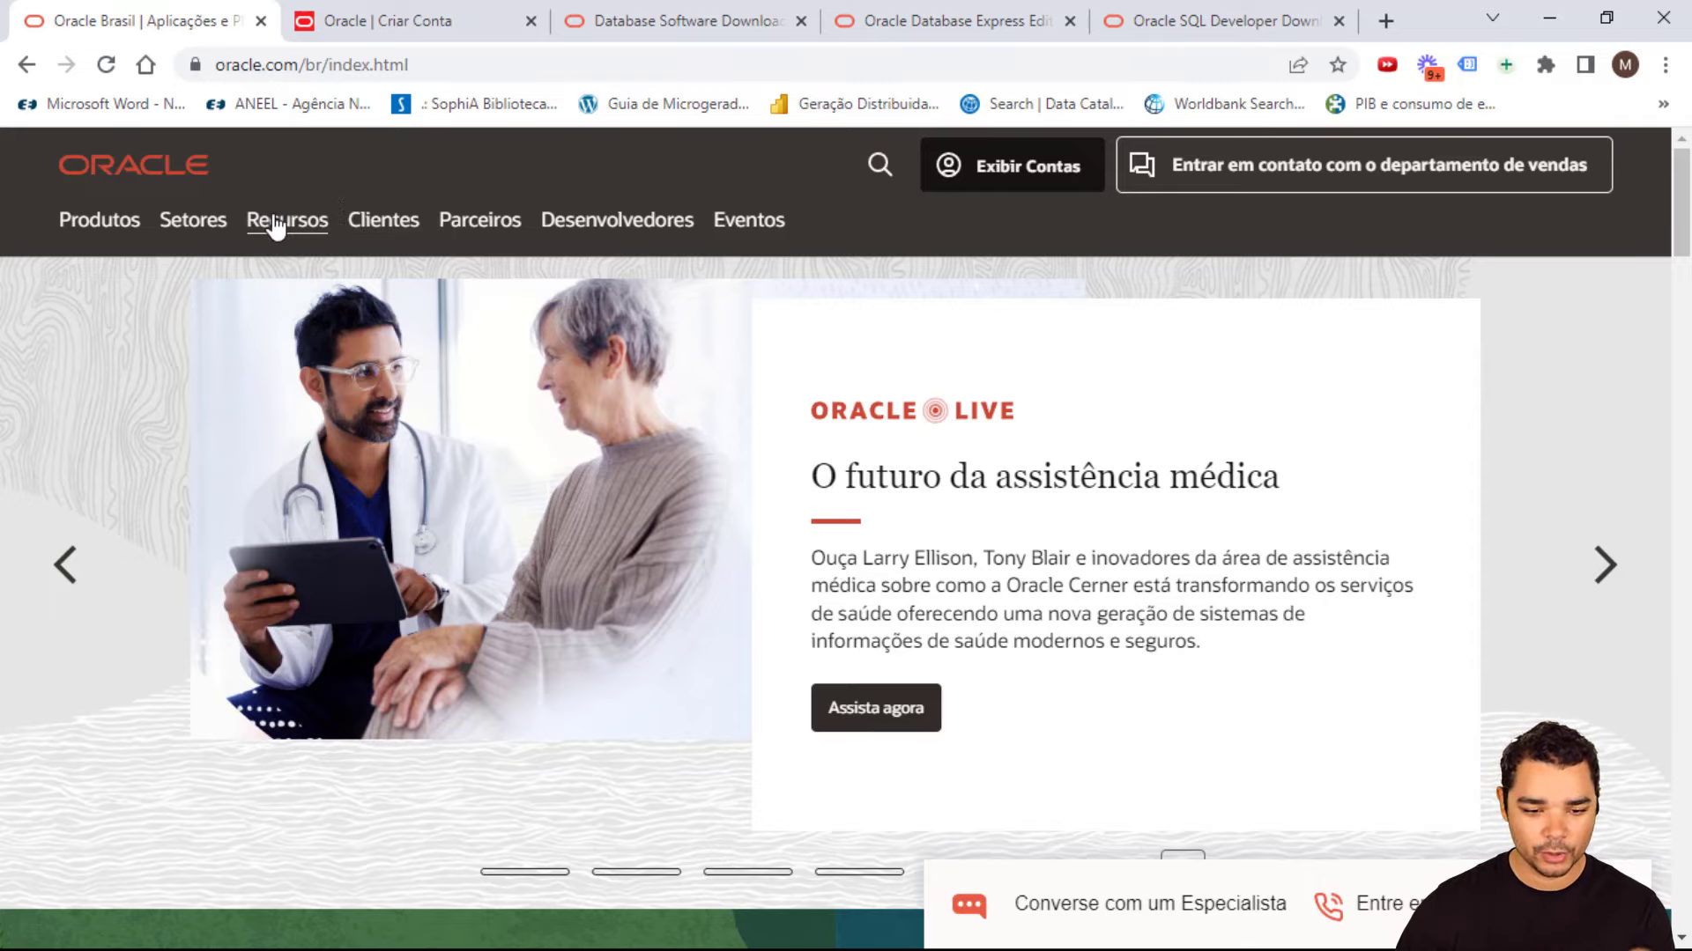
click(92, 383)
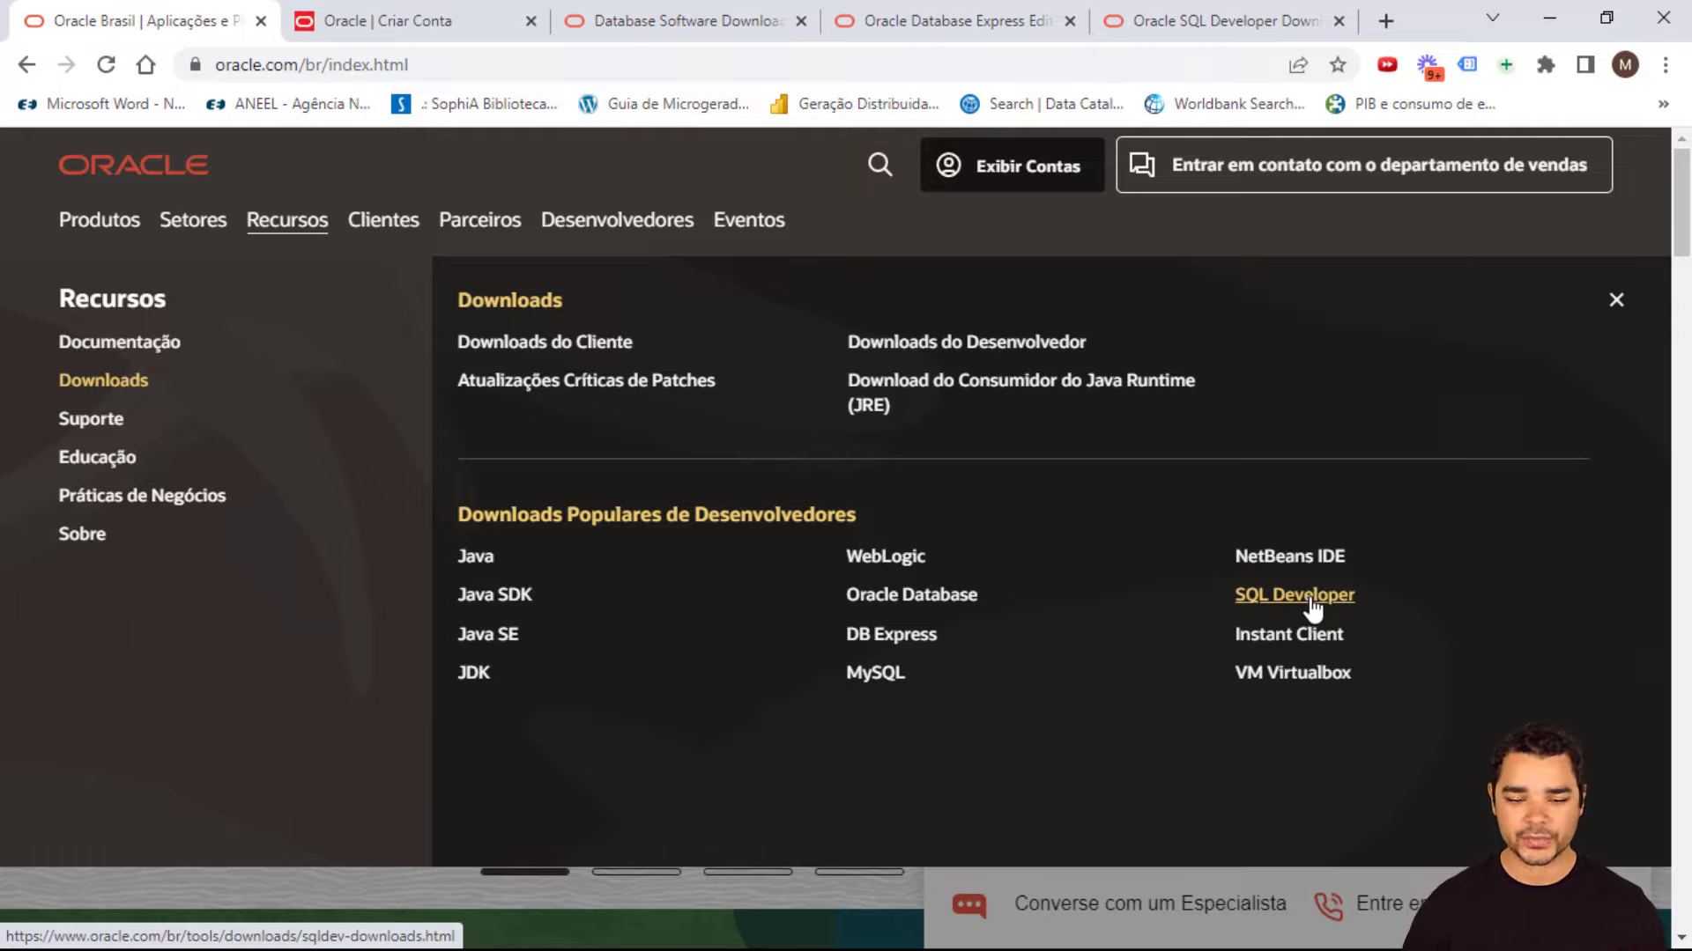
click(1617, 301)
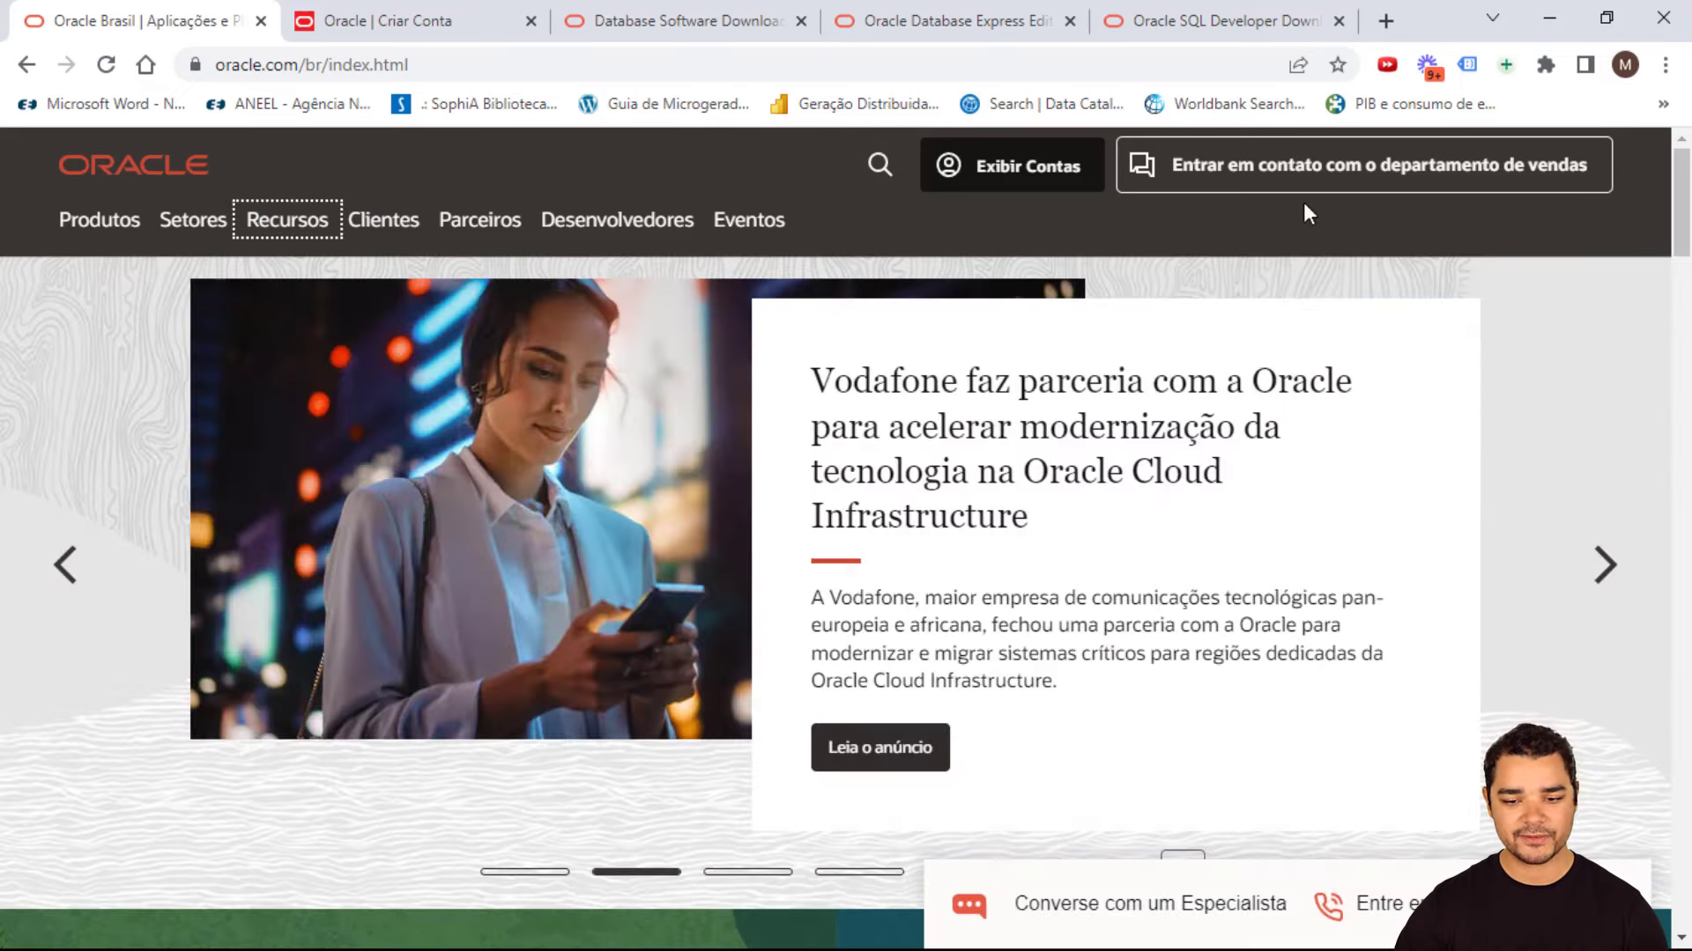
Review the Oracle account login options and the fields of the account creation form, closing the form's page
click(1007, 175)
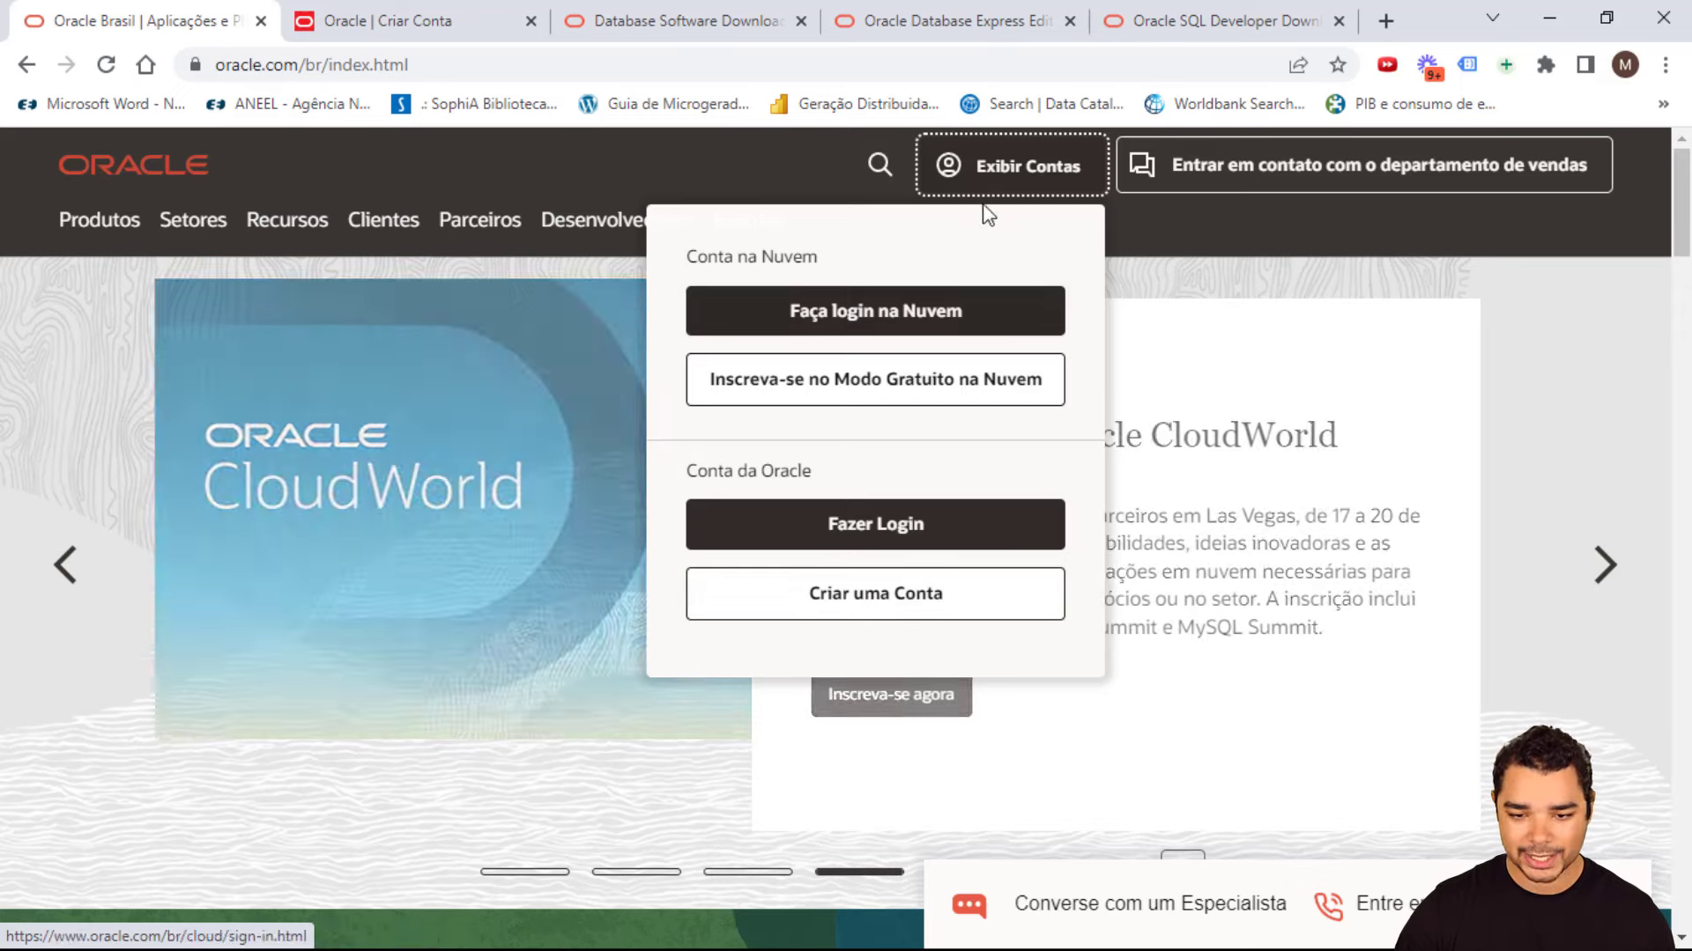
click(345, 17)
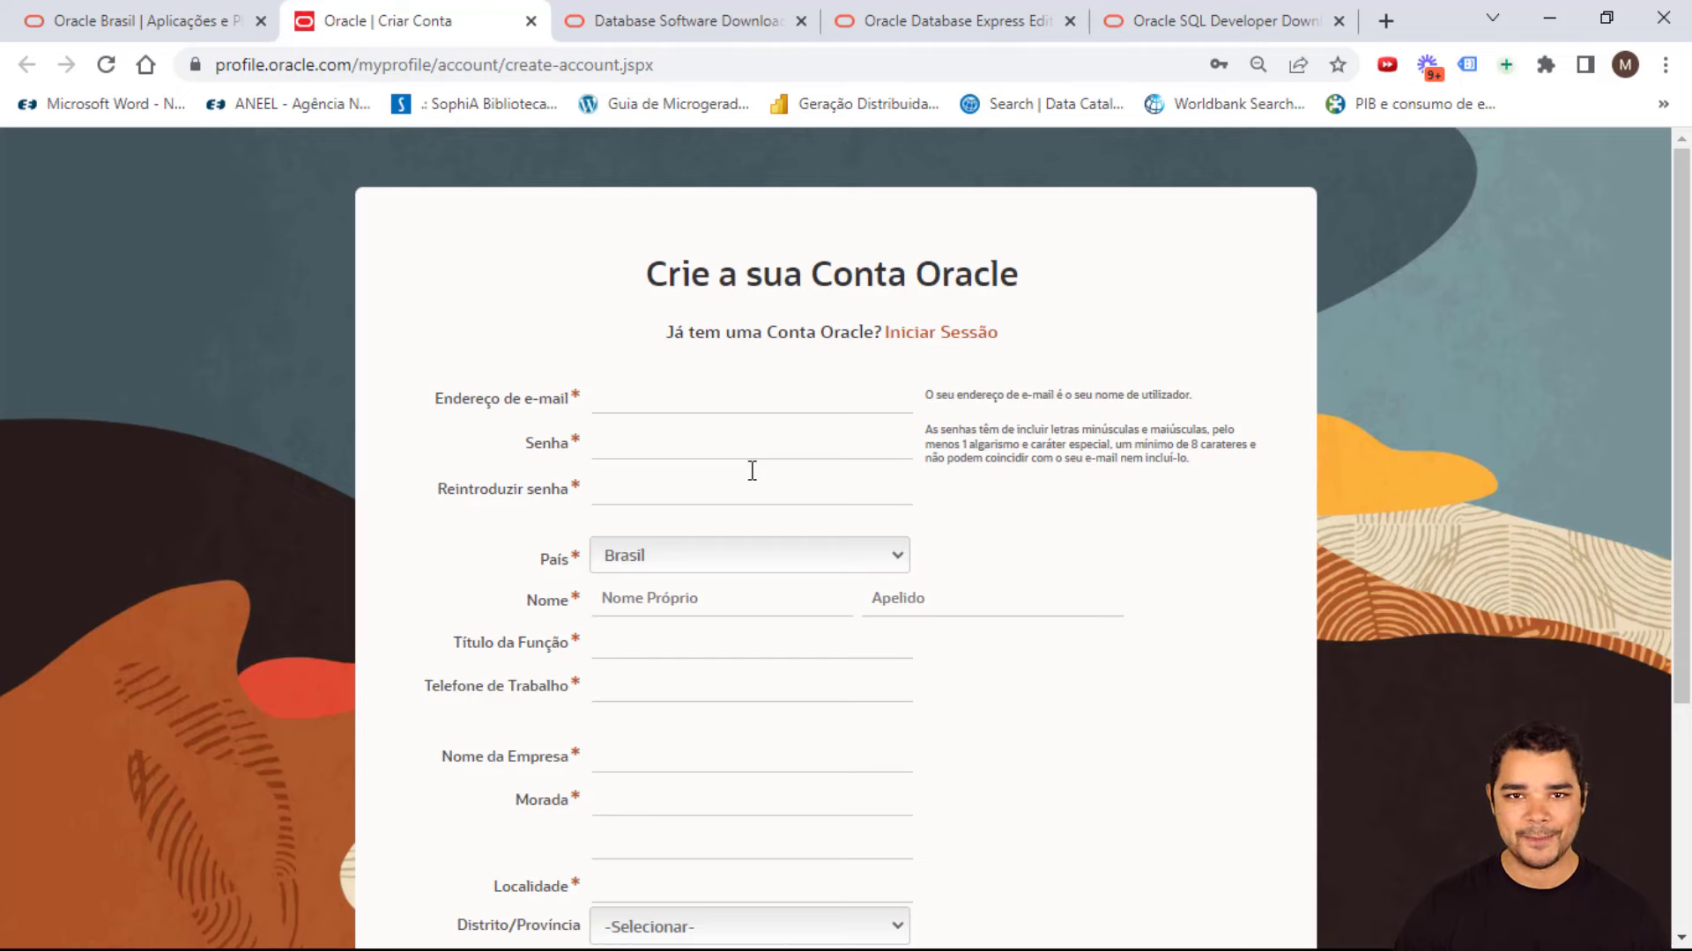
scroll(762, 490, down, 4)
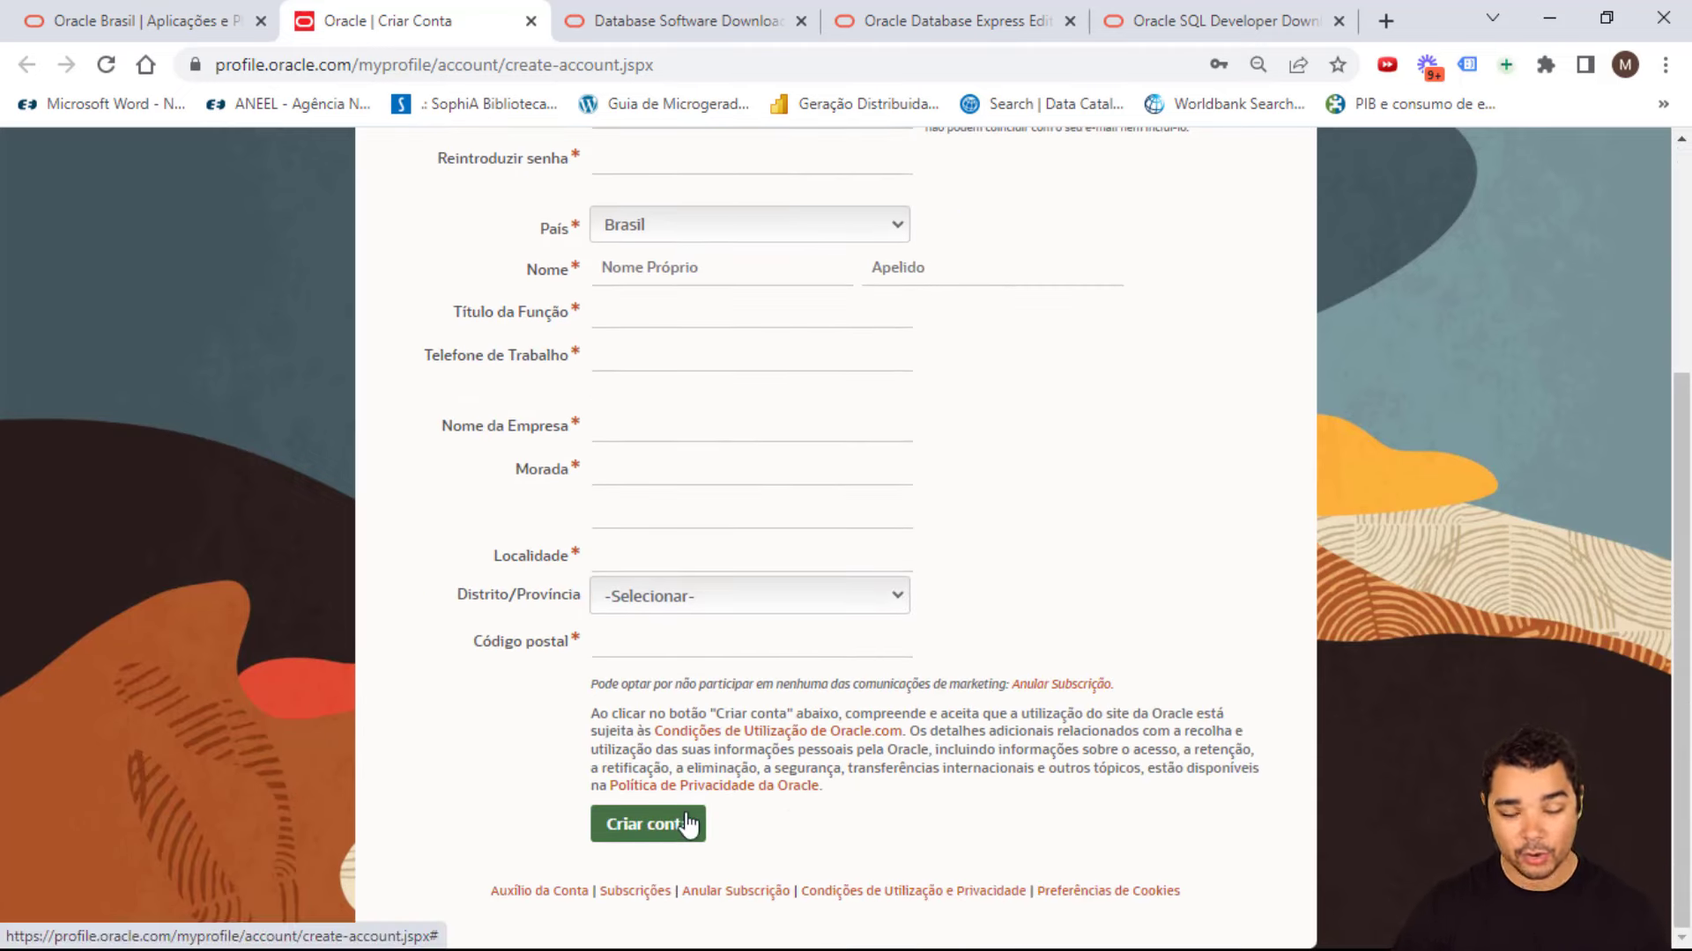
scroll(705, 574, up, 4)
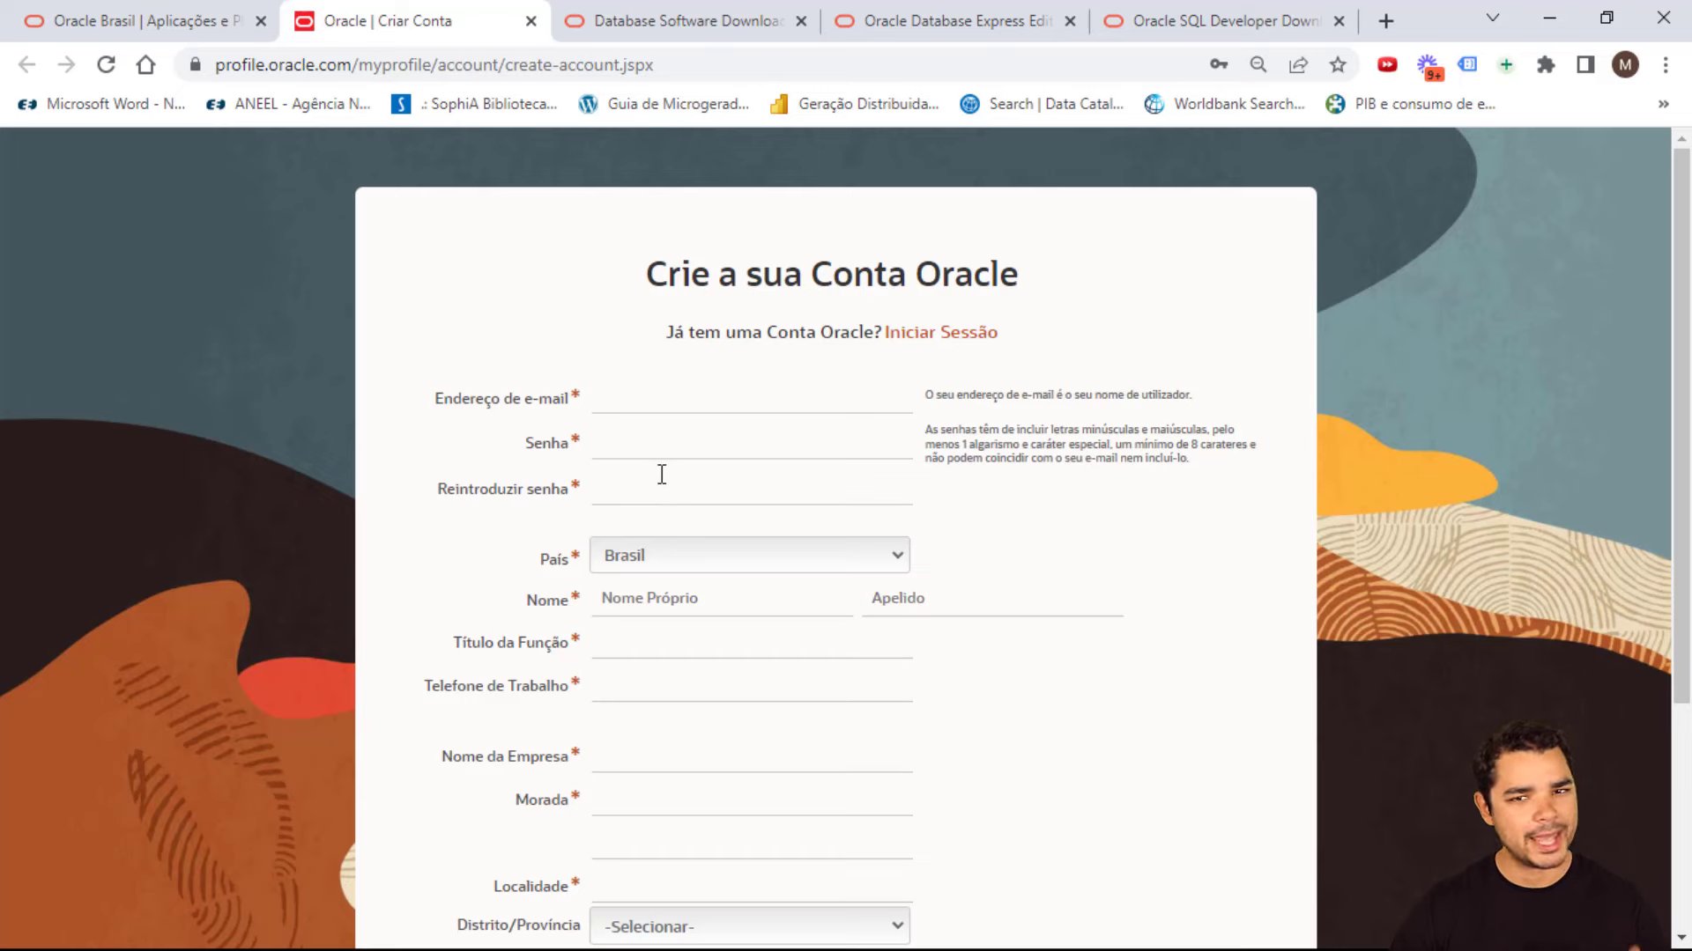
click(530, 20)
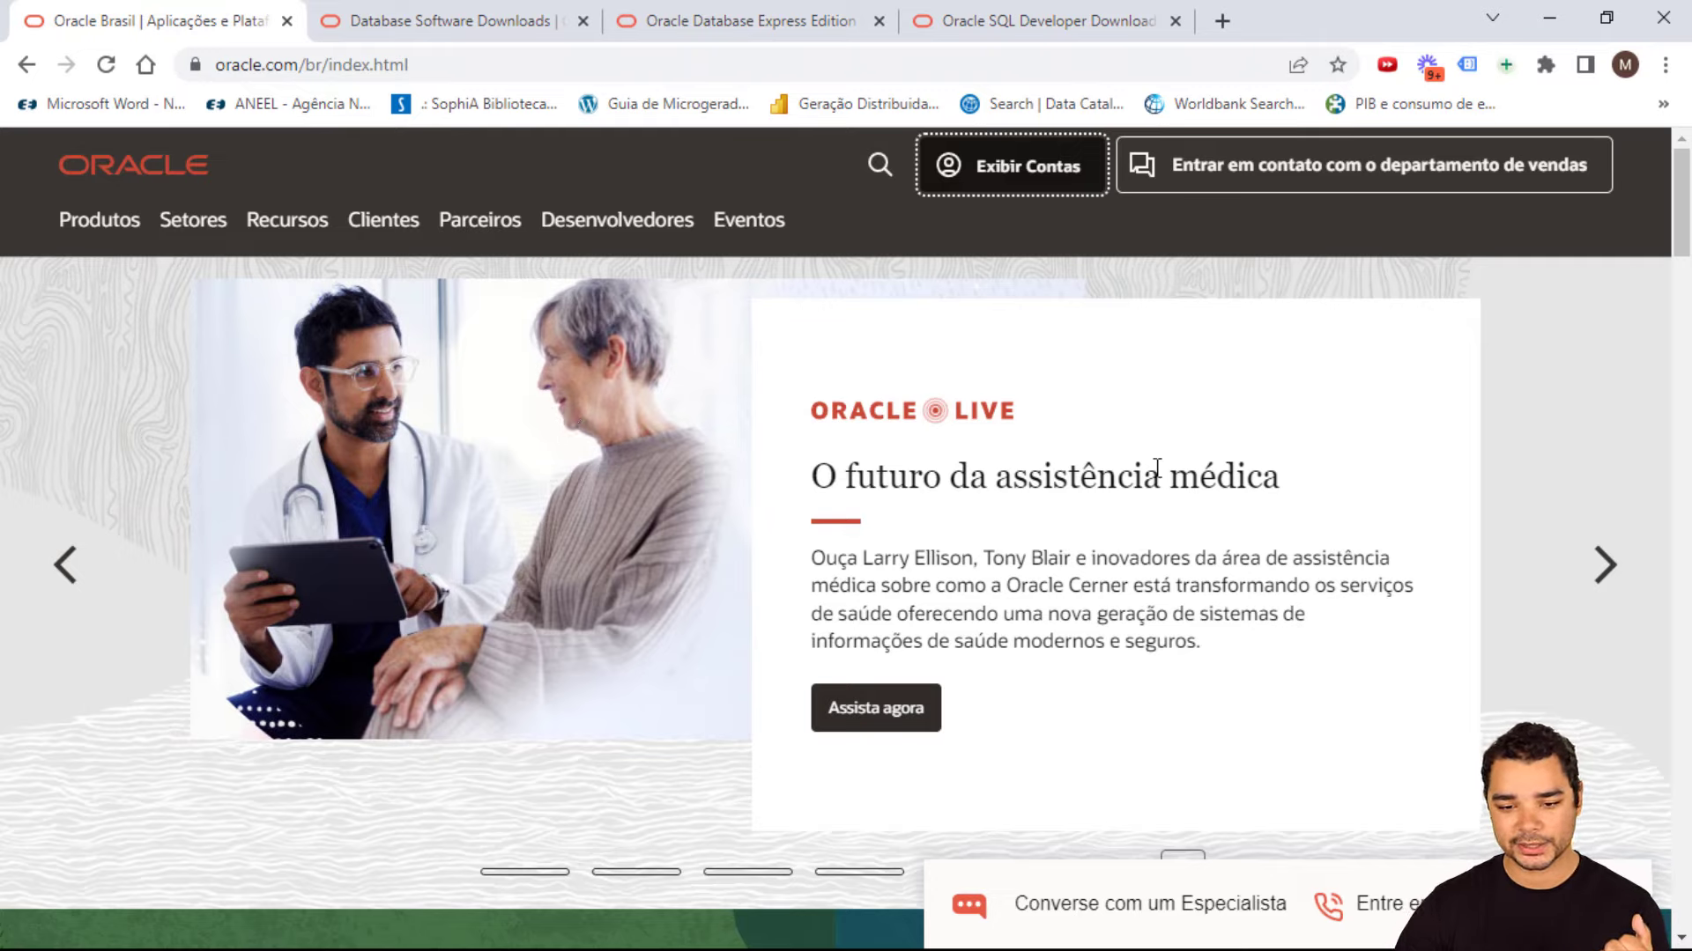
click(1044, 174)
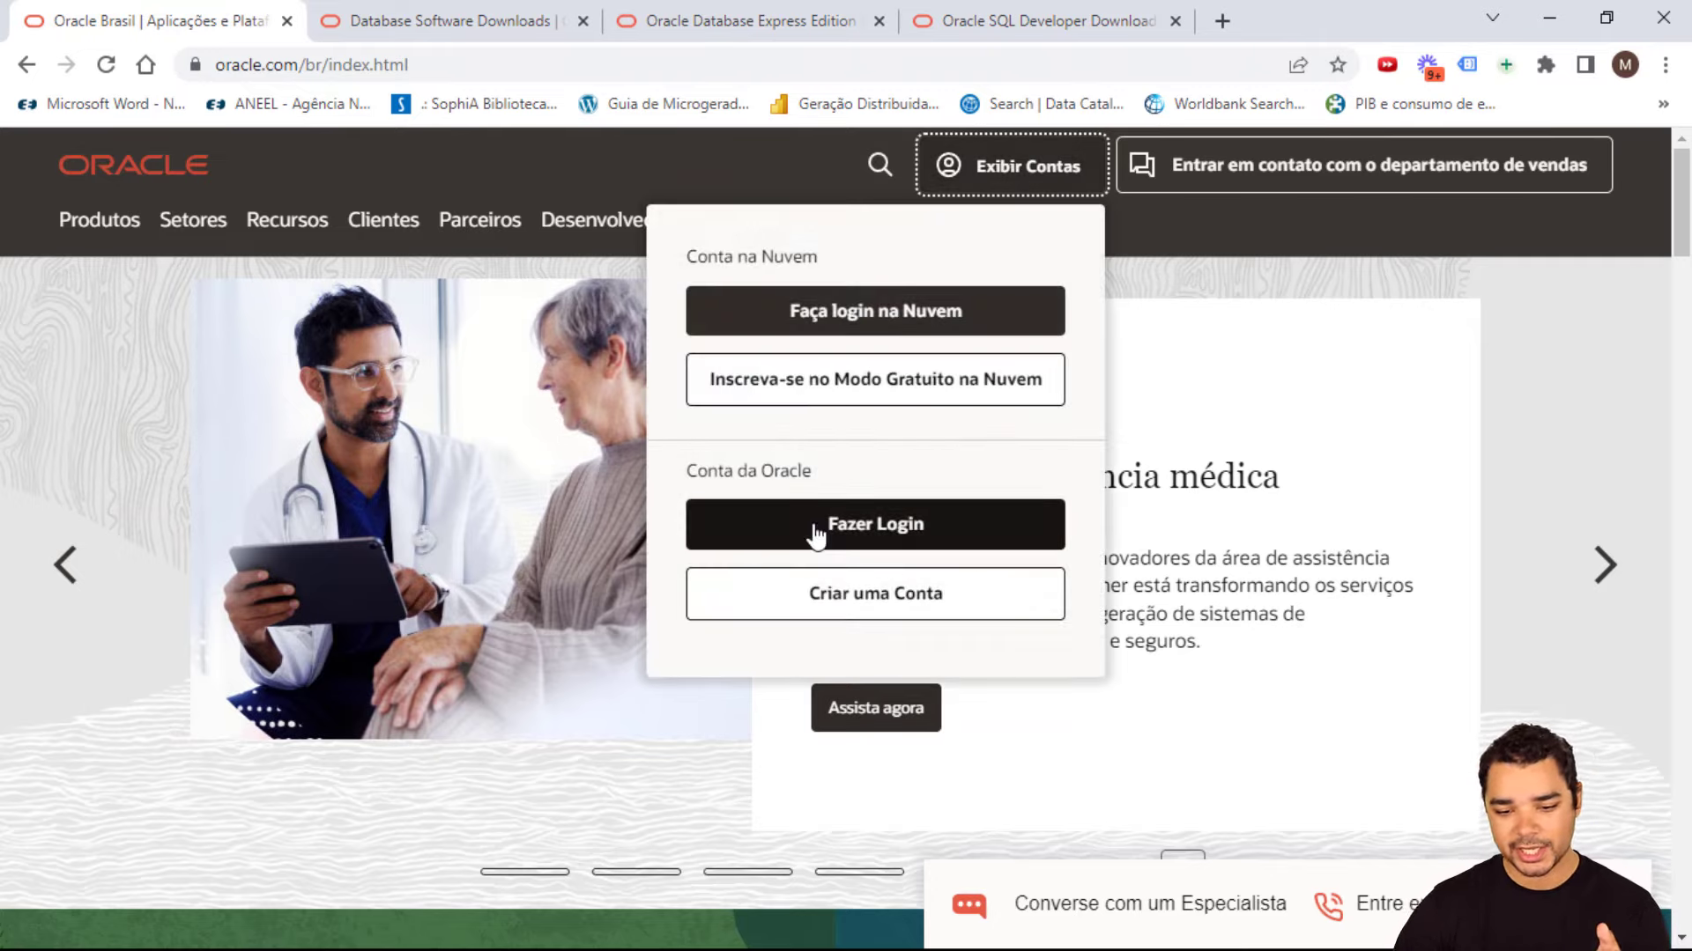
click(1033, 179)
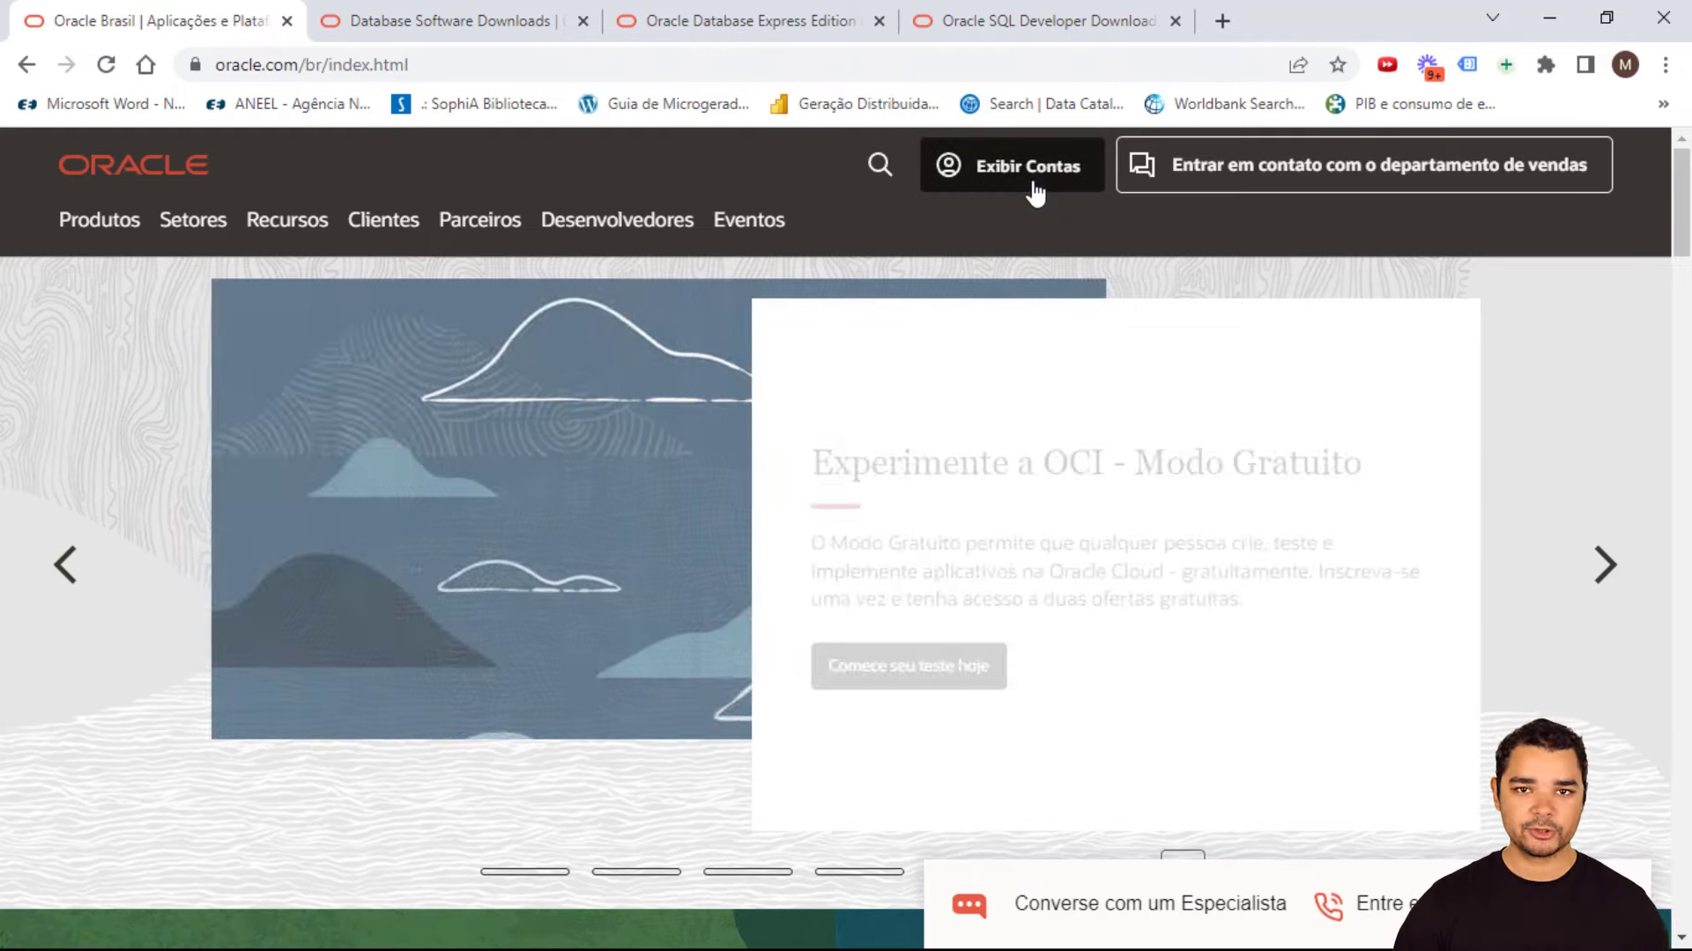
Examine the Oracle Database Software Downloads page and locate the Oracle Database Express Edition link
click(312, 220)
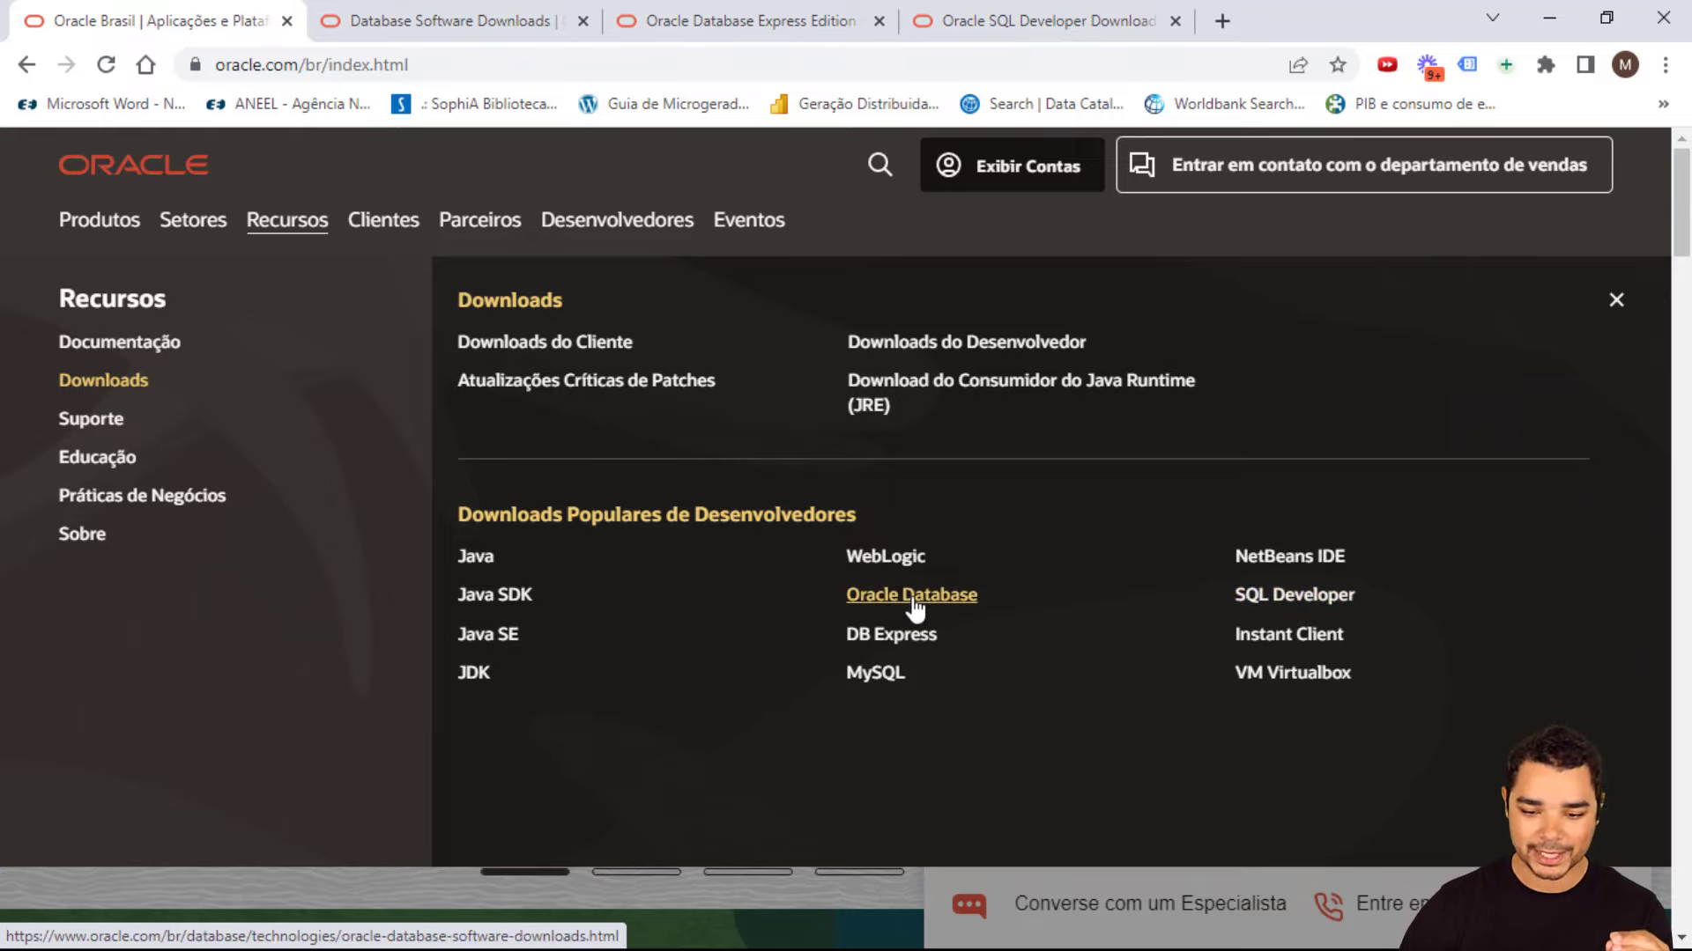
click(529, 22)
scroll(422, 407, up, 10)
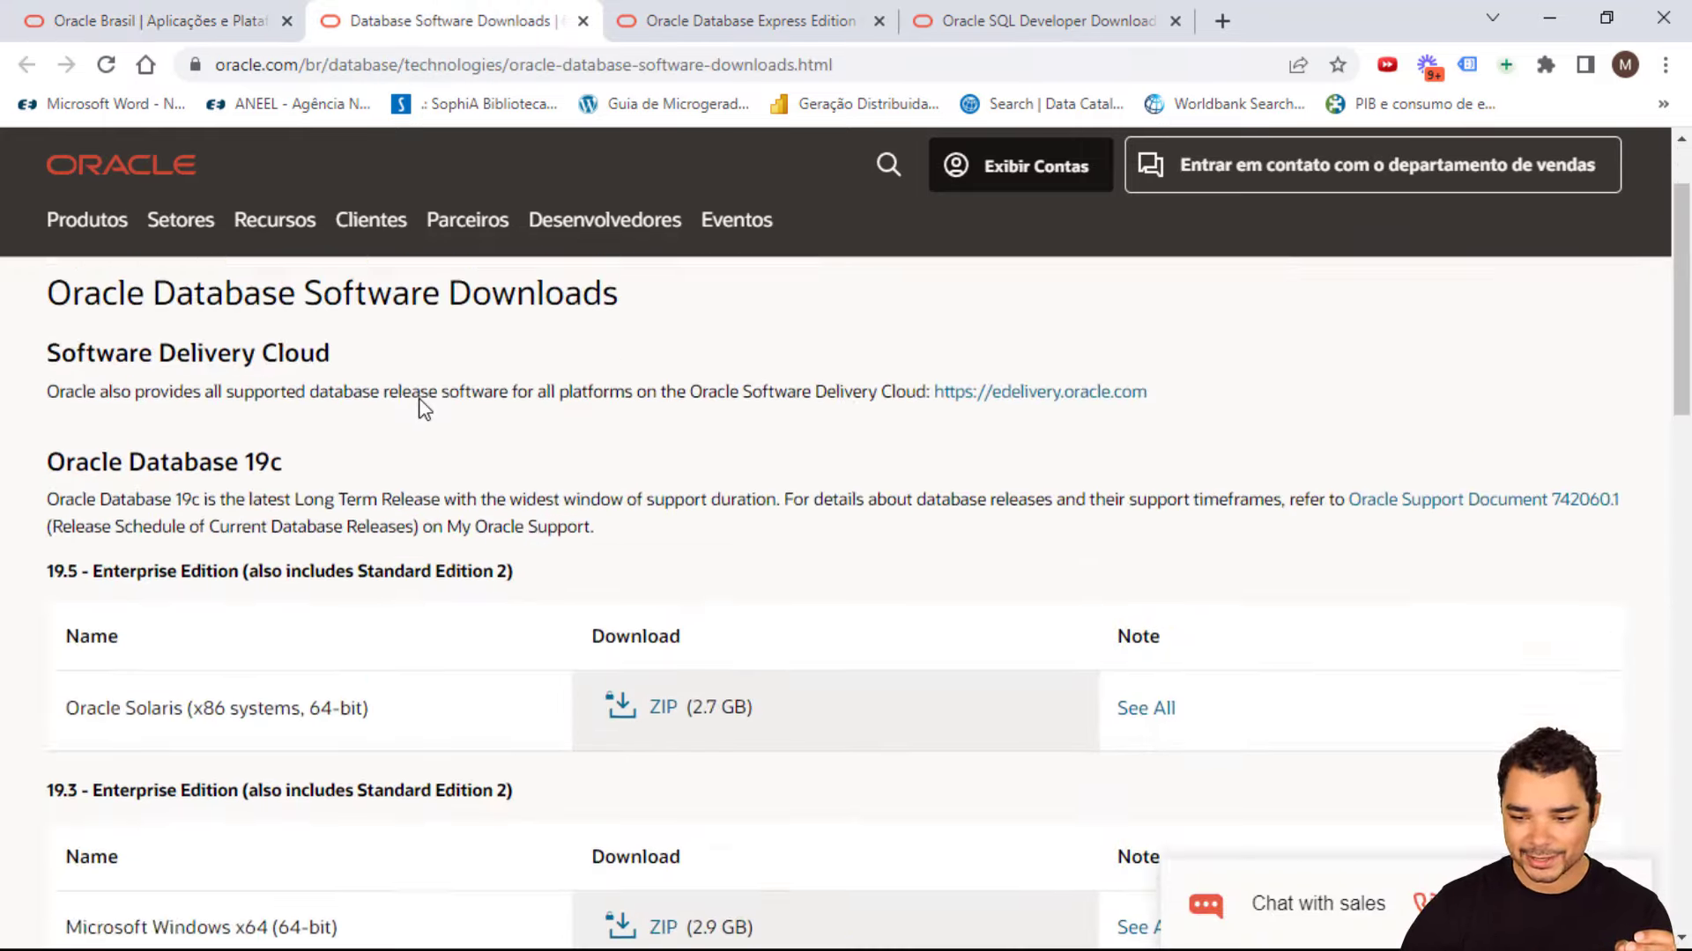
scroll(423, 407, up, 1)
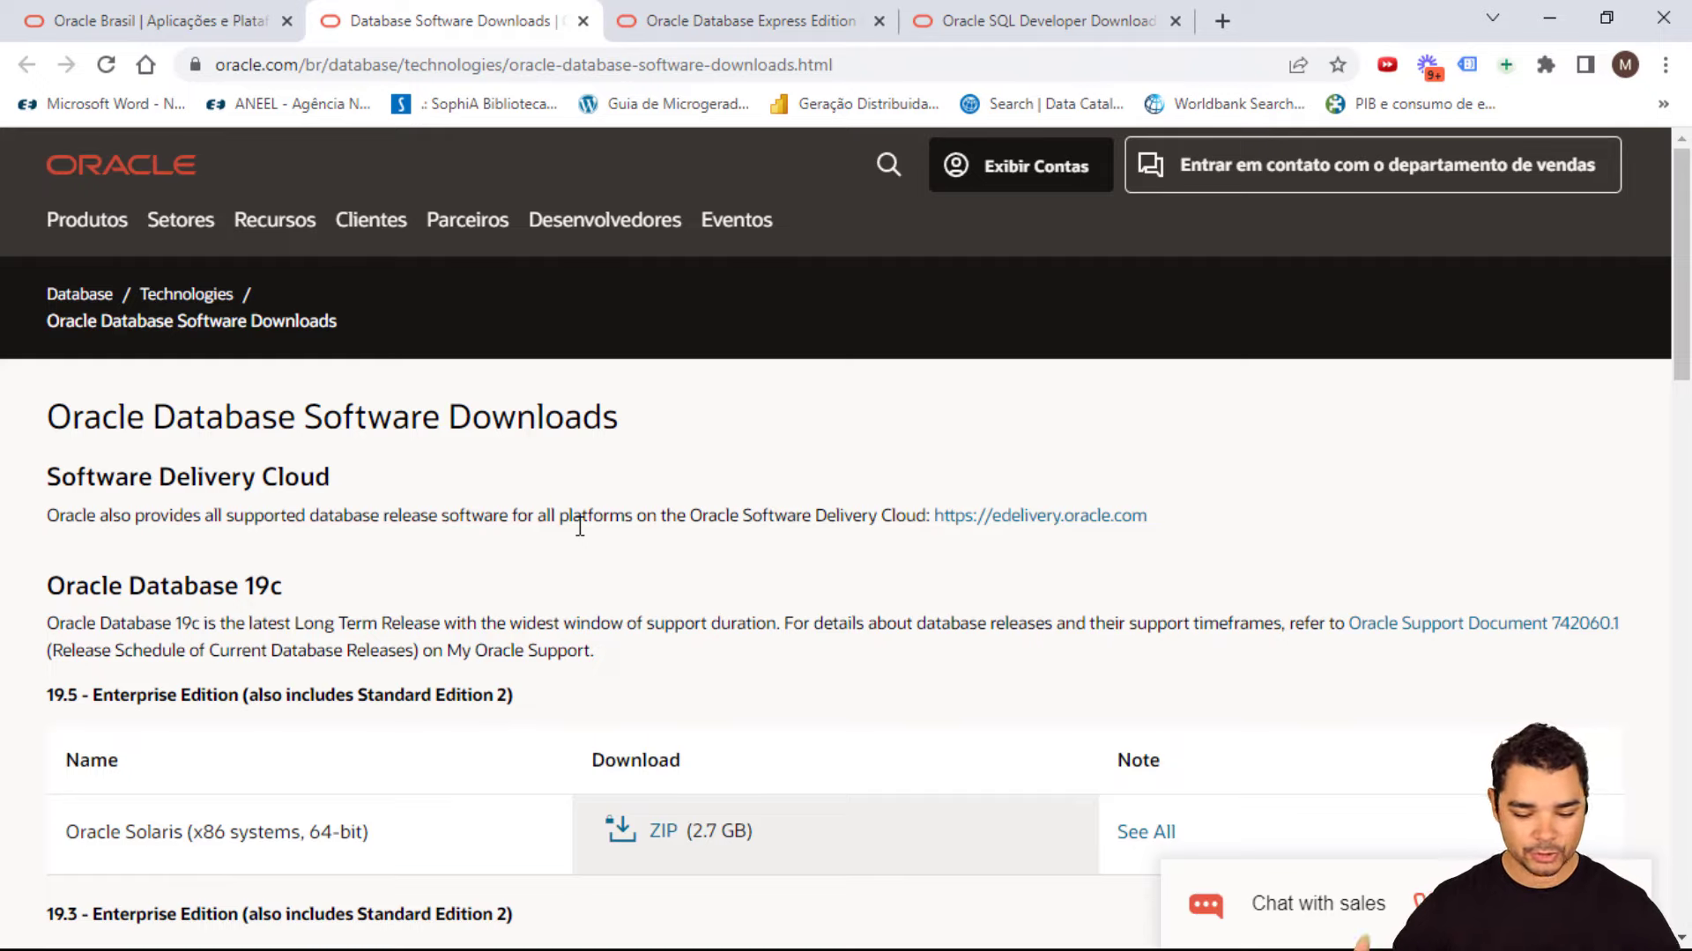
scroll(582, 533, down, 1)
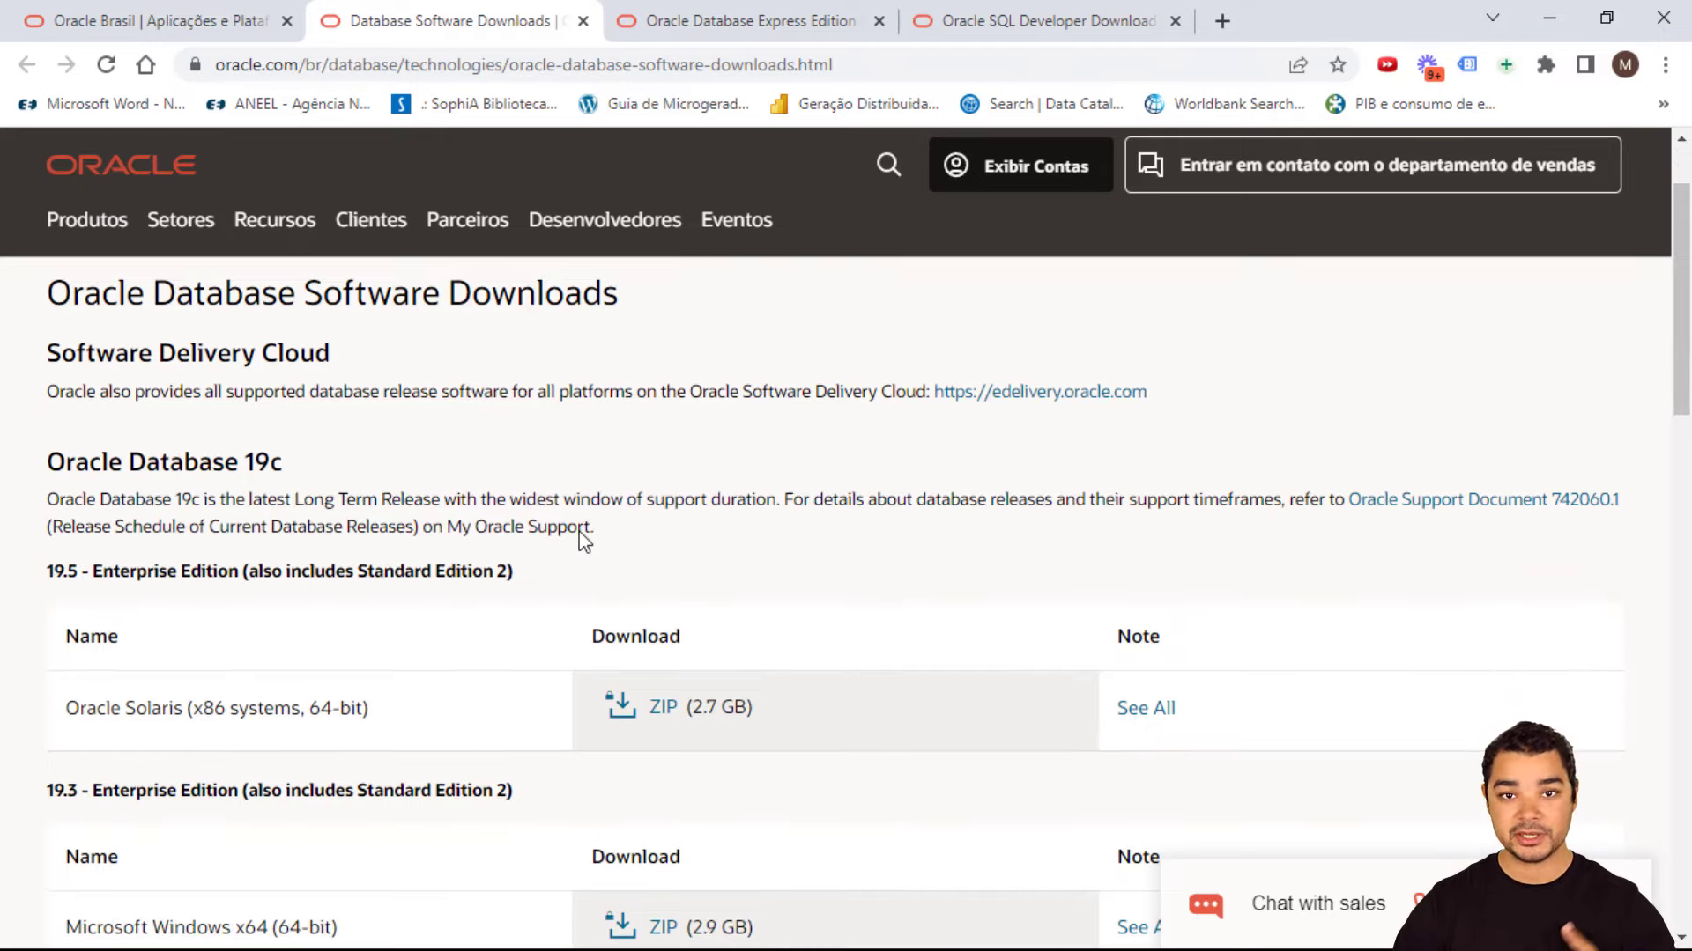
scroll(581, 533, down, 7)
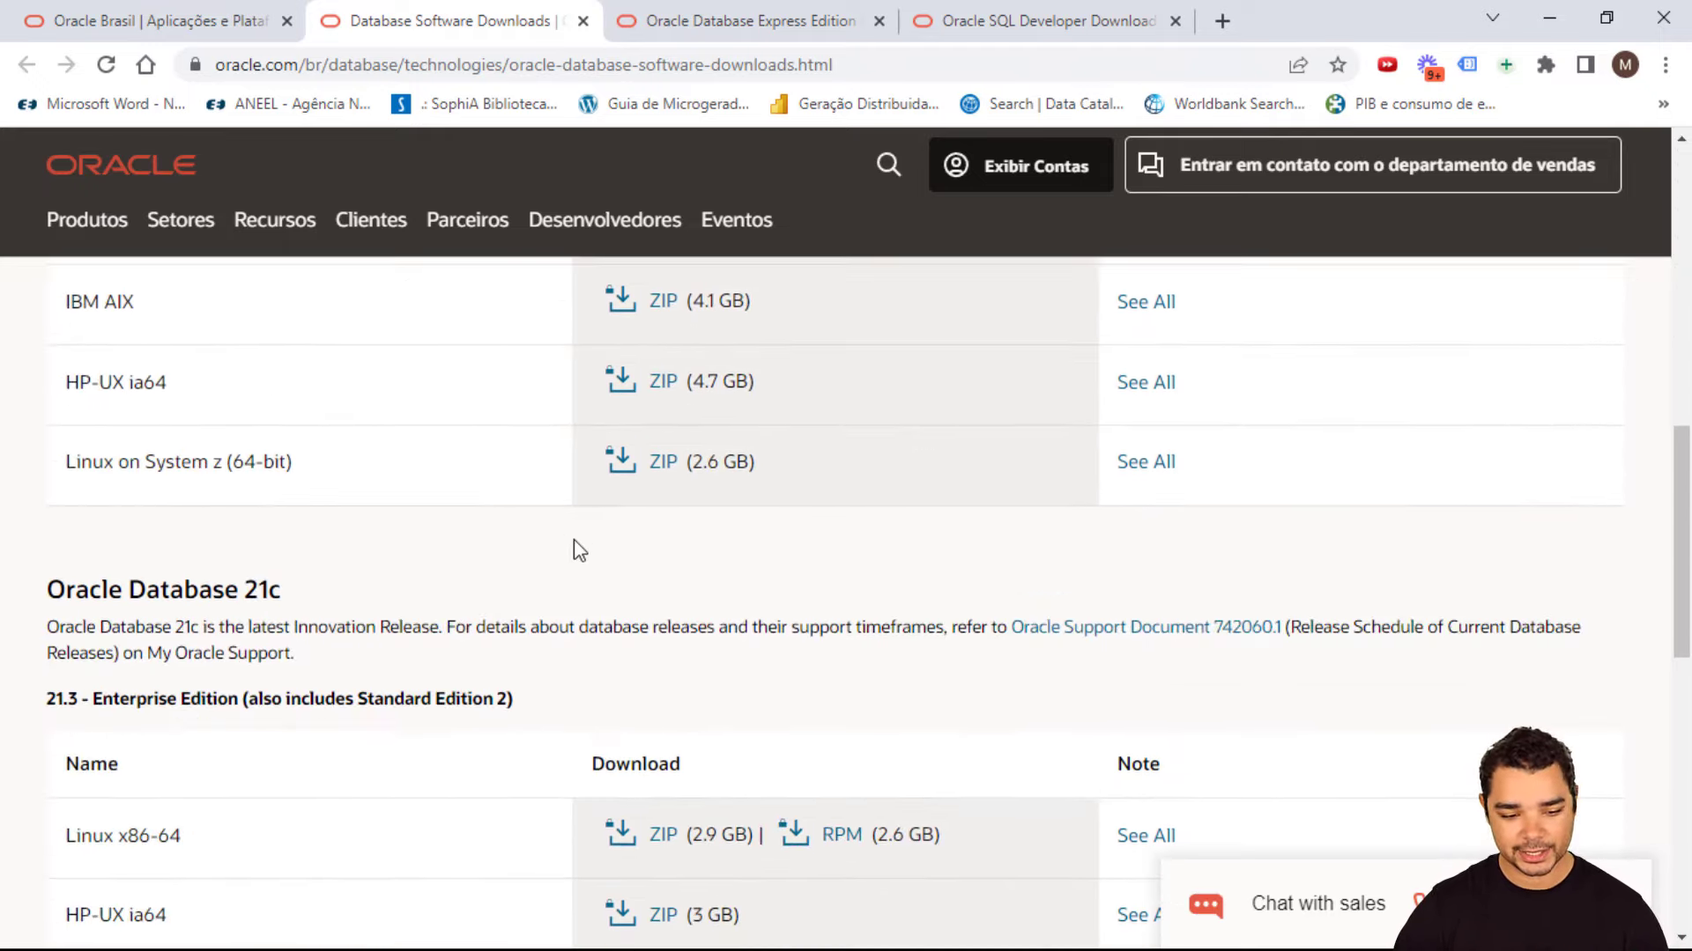
scroll(573, 540, down, 6)
scroll(94, 534, up, 1)
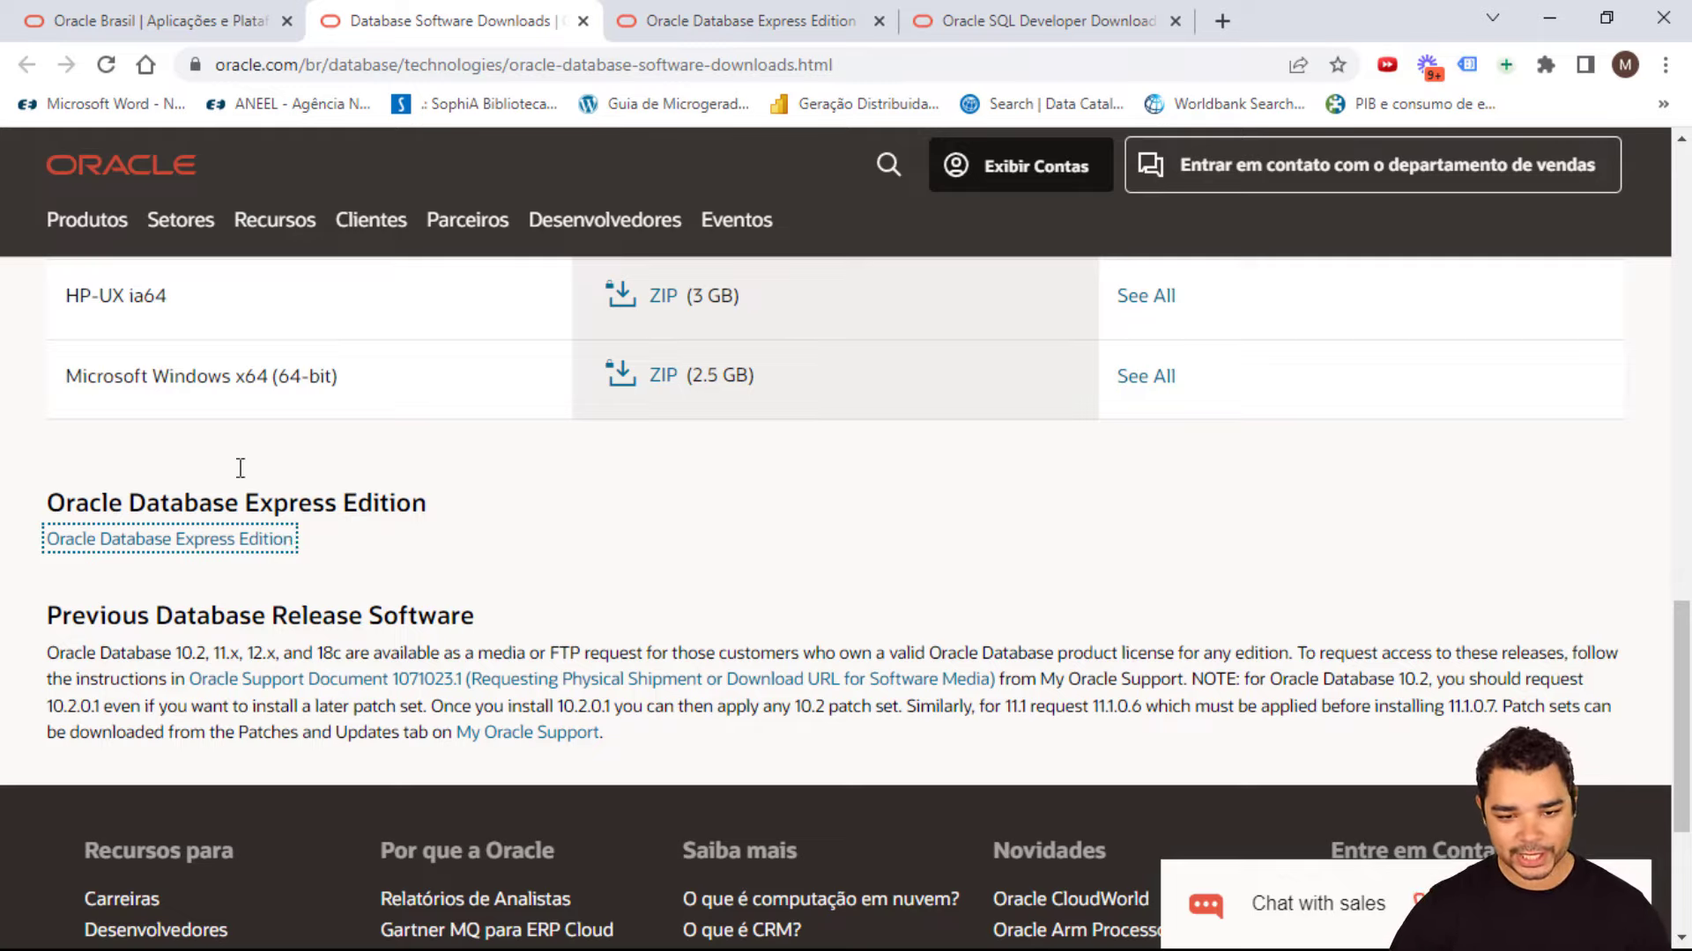
Examine the Oracle Database XE Downloads page for the 21c Express Edition for Windows x64 download
click(646, 13)
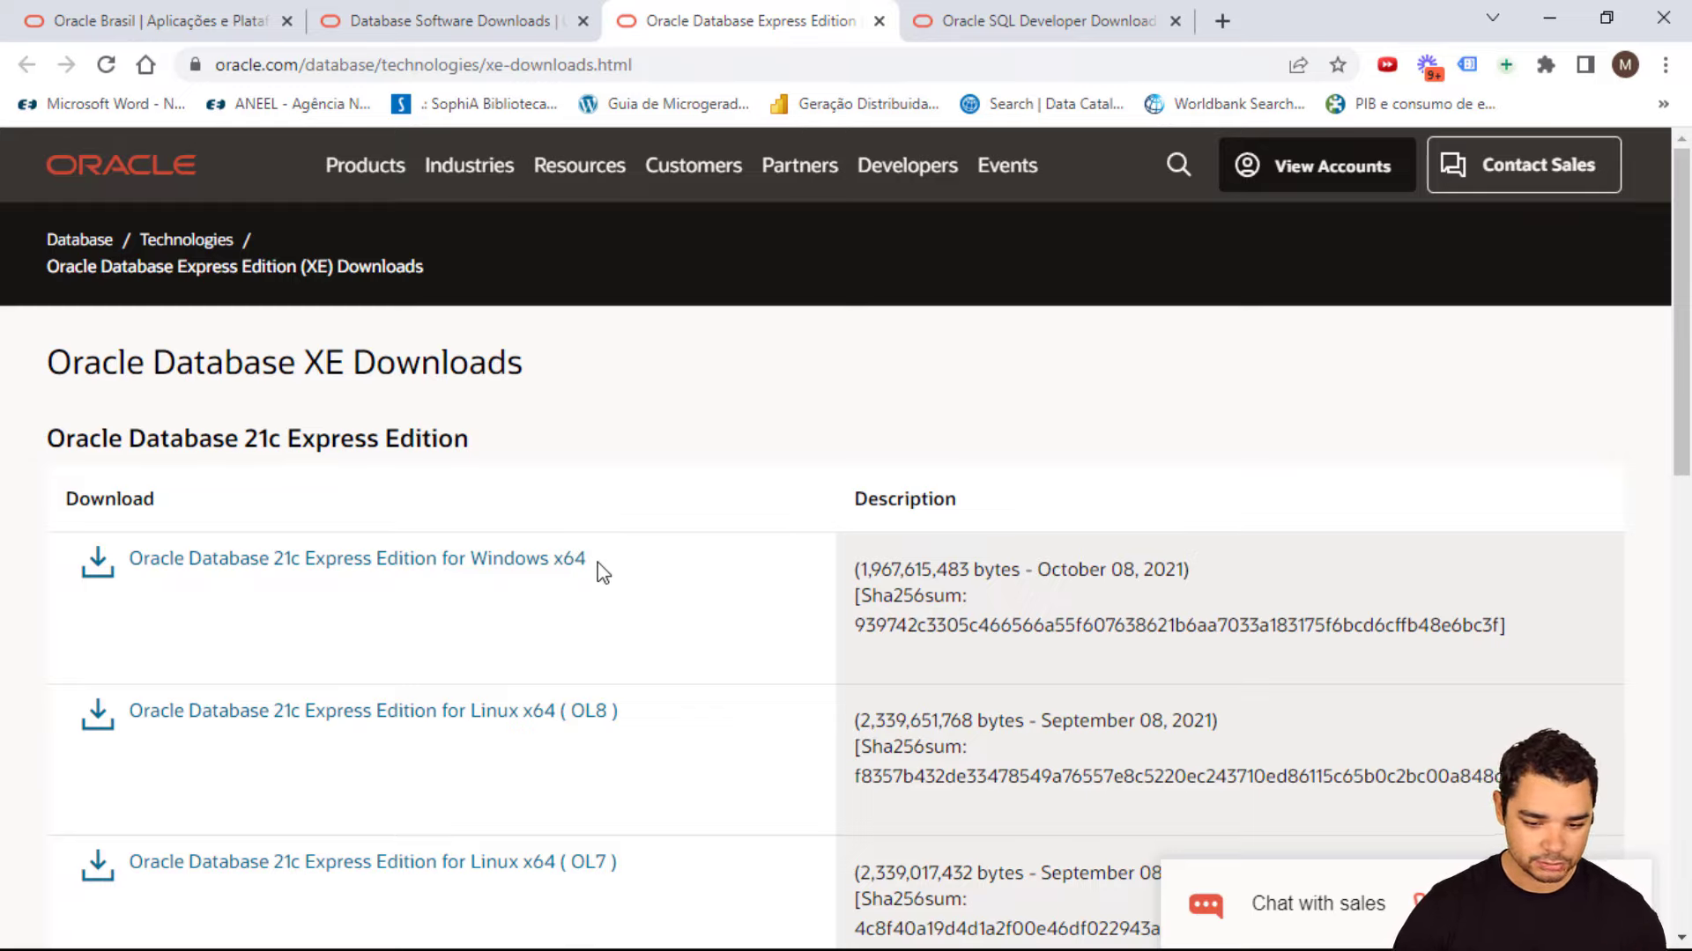
scroll(597, 568, down, 3)
scroll(597, 581, down, 3)
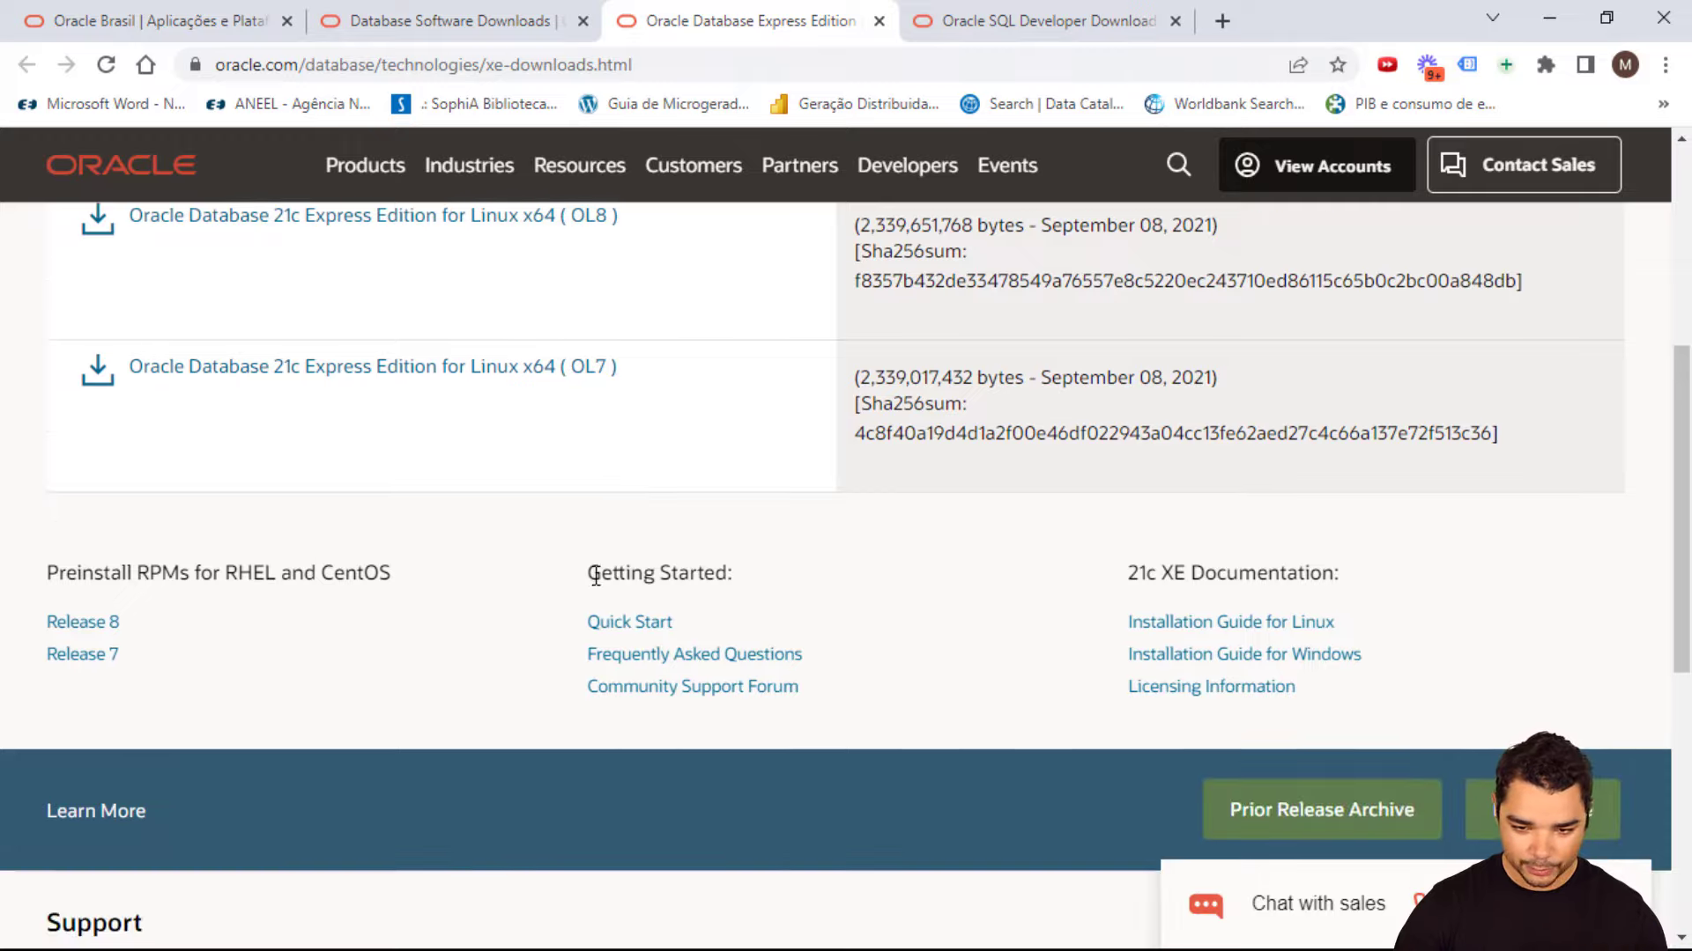
scroll(596, 577, up, 4)
scroll(687, 504, up, 2)
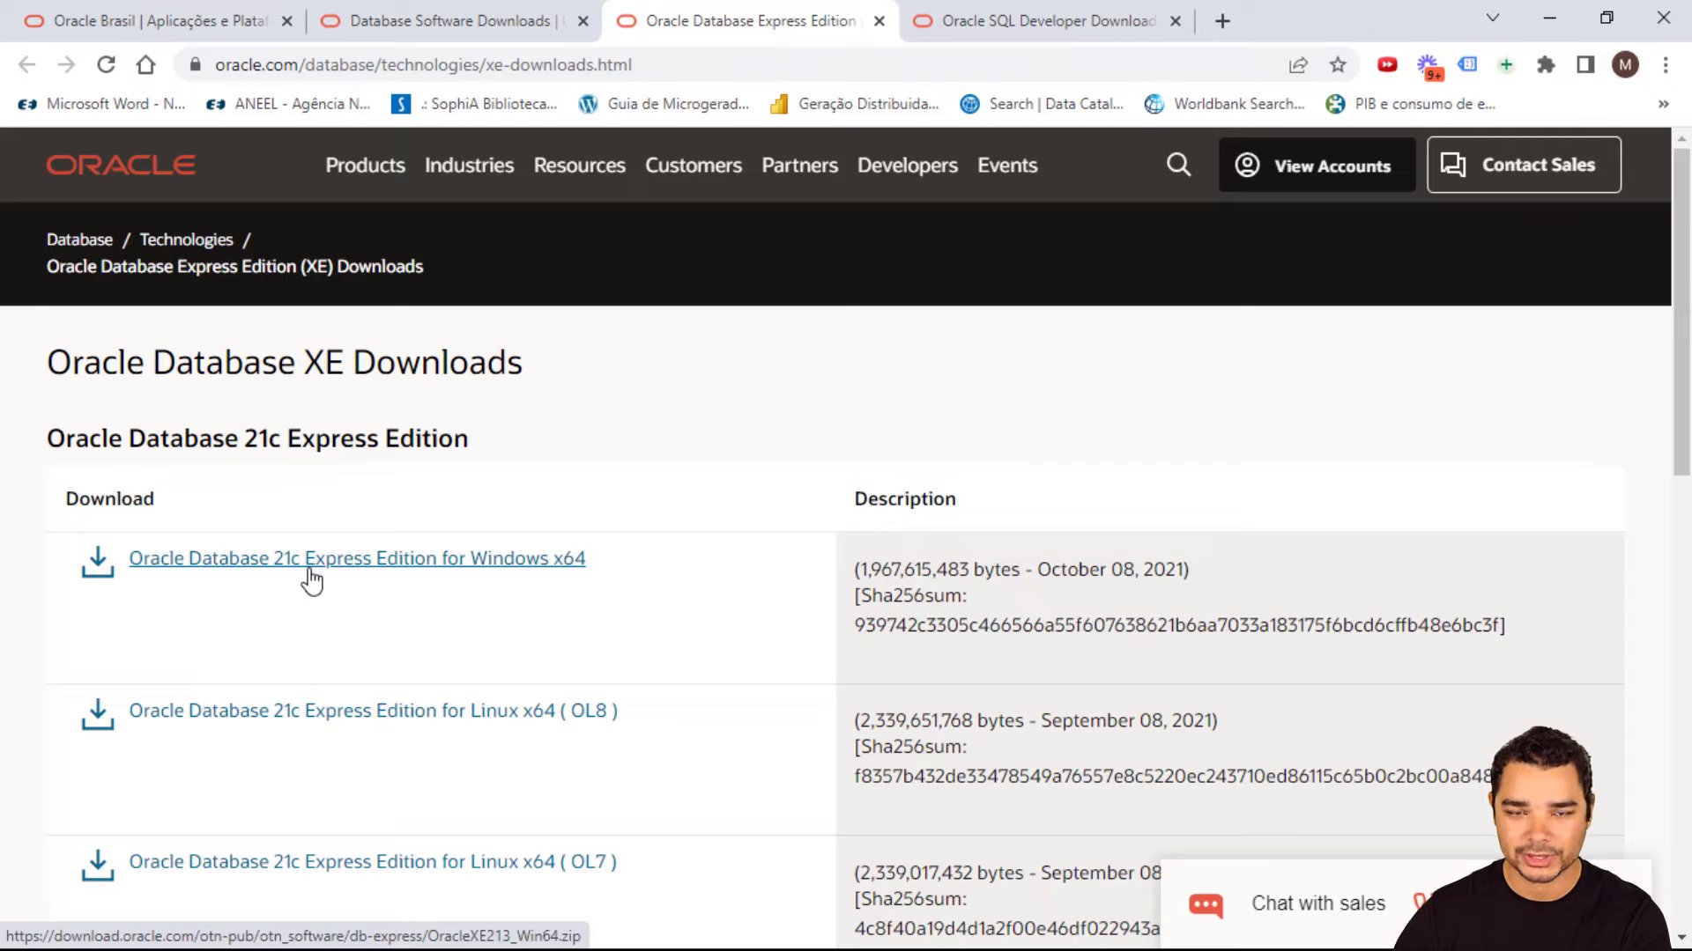
Examine the SQL Developer 22.2 downloads, checking the Windows 64-bit with JDK 11 included package
click(176, 12)
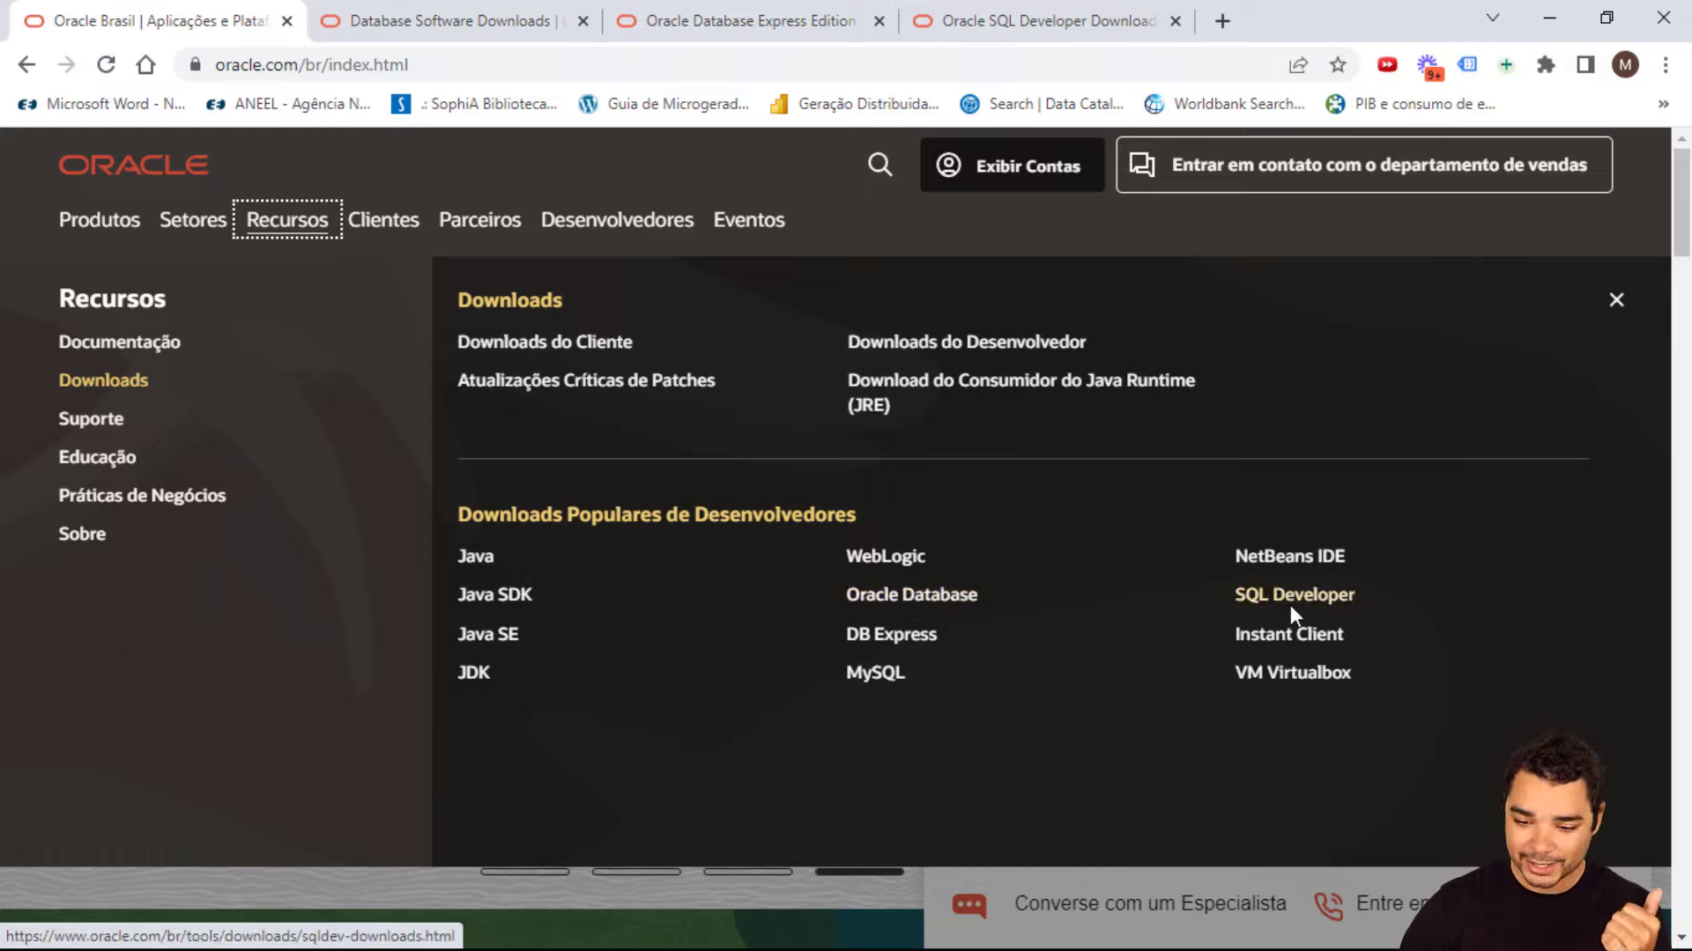
click(1022, 33)
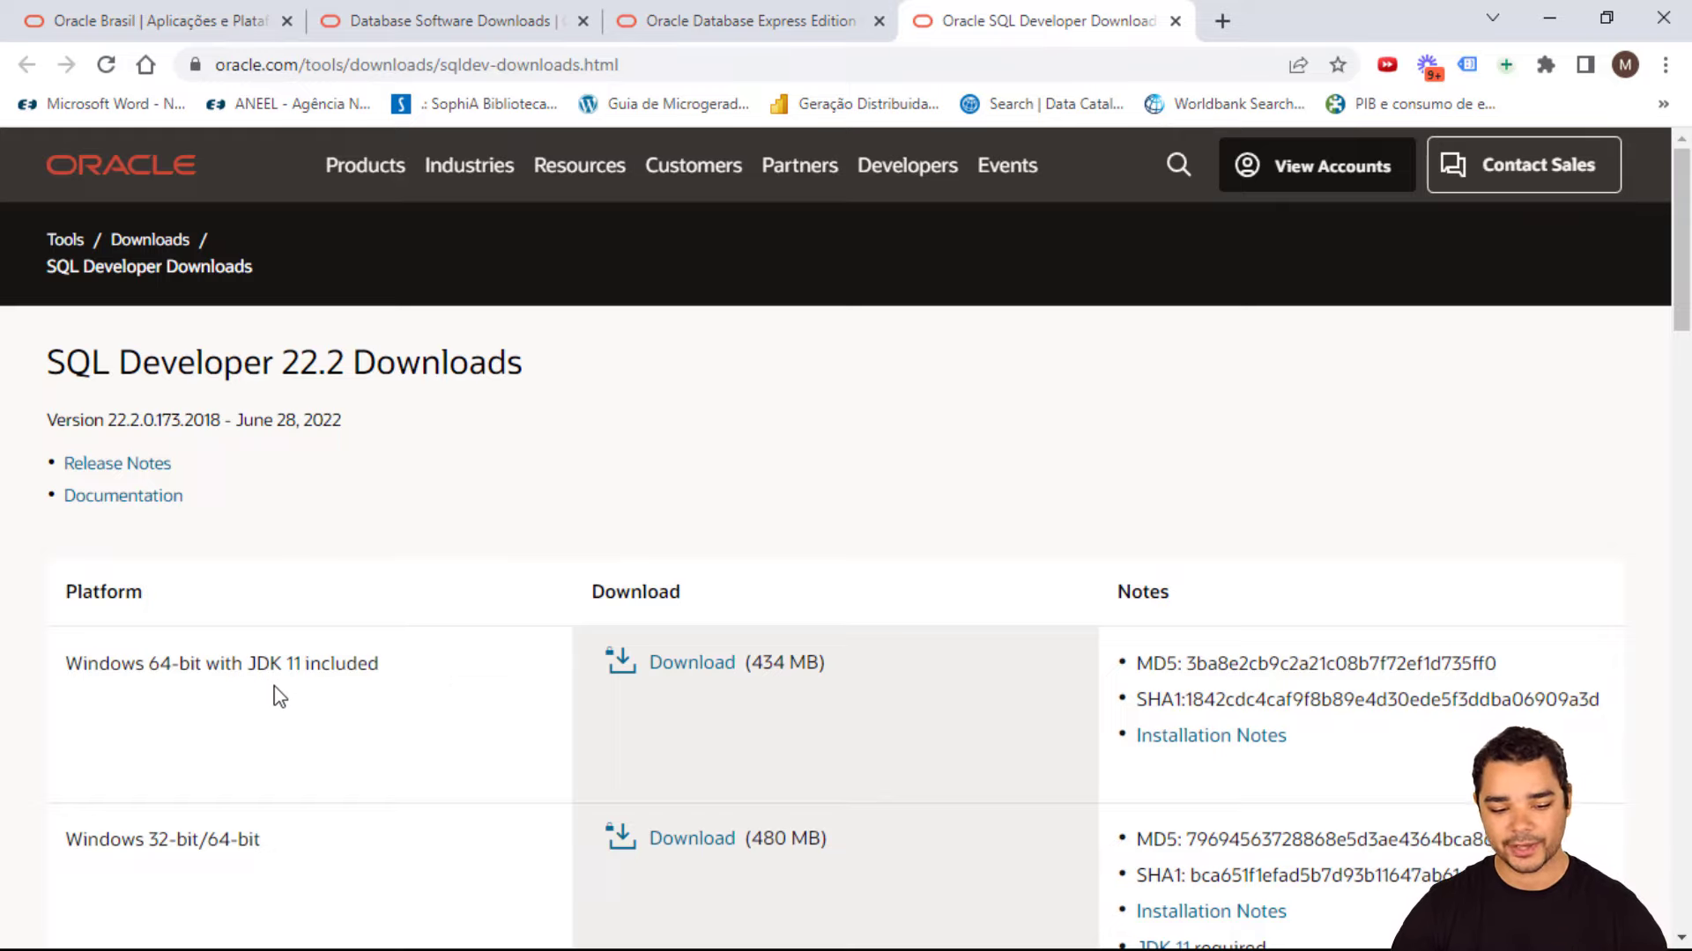
drag(148, 663, 416, 677)
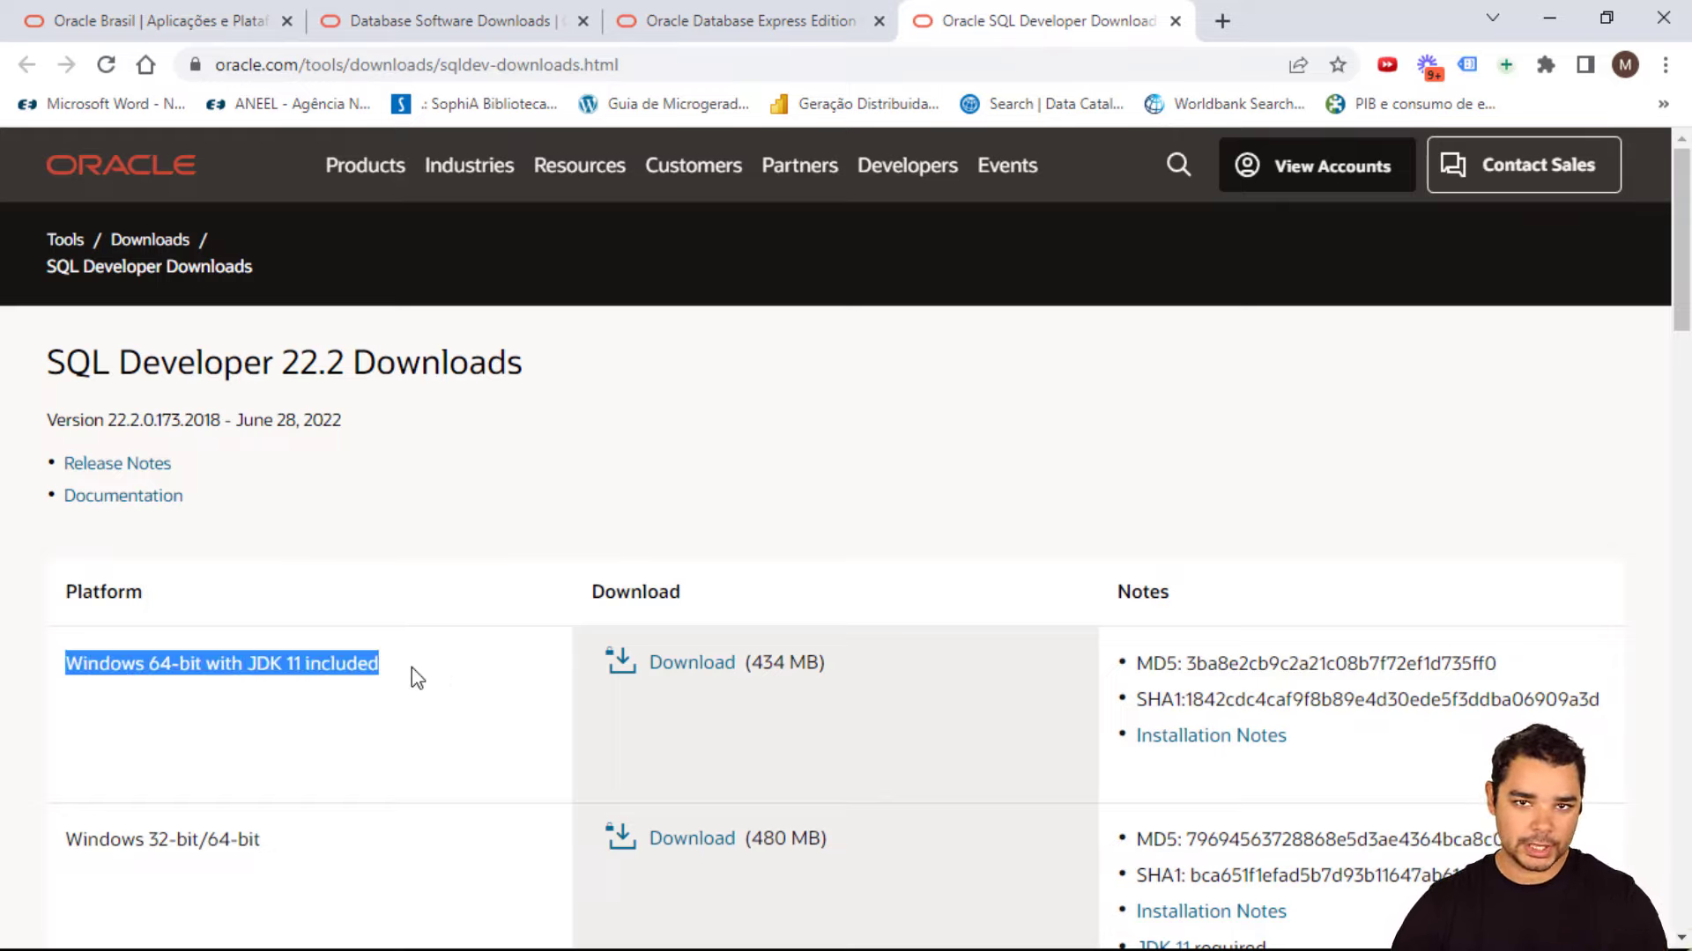
click(189, 663)
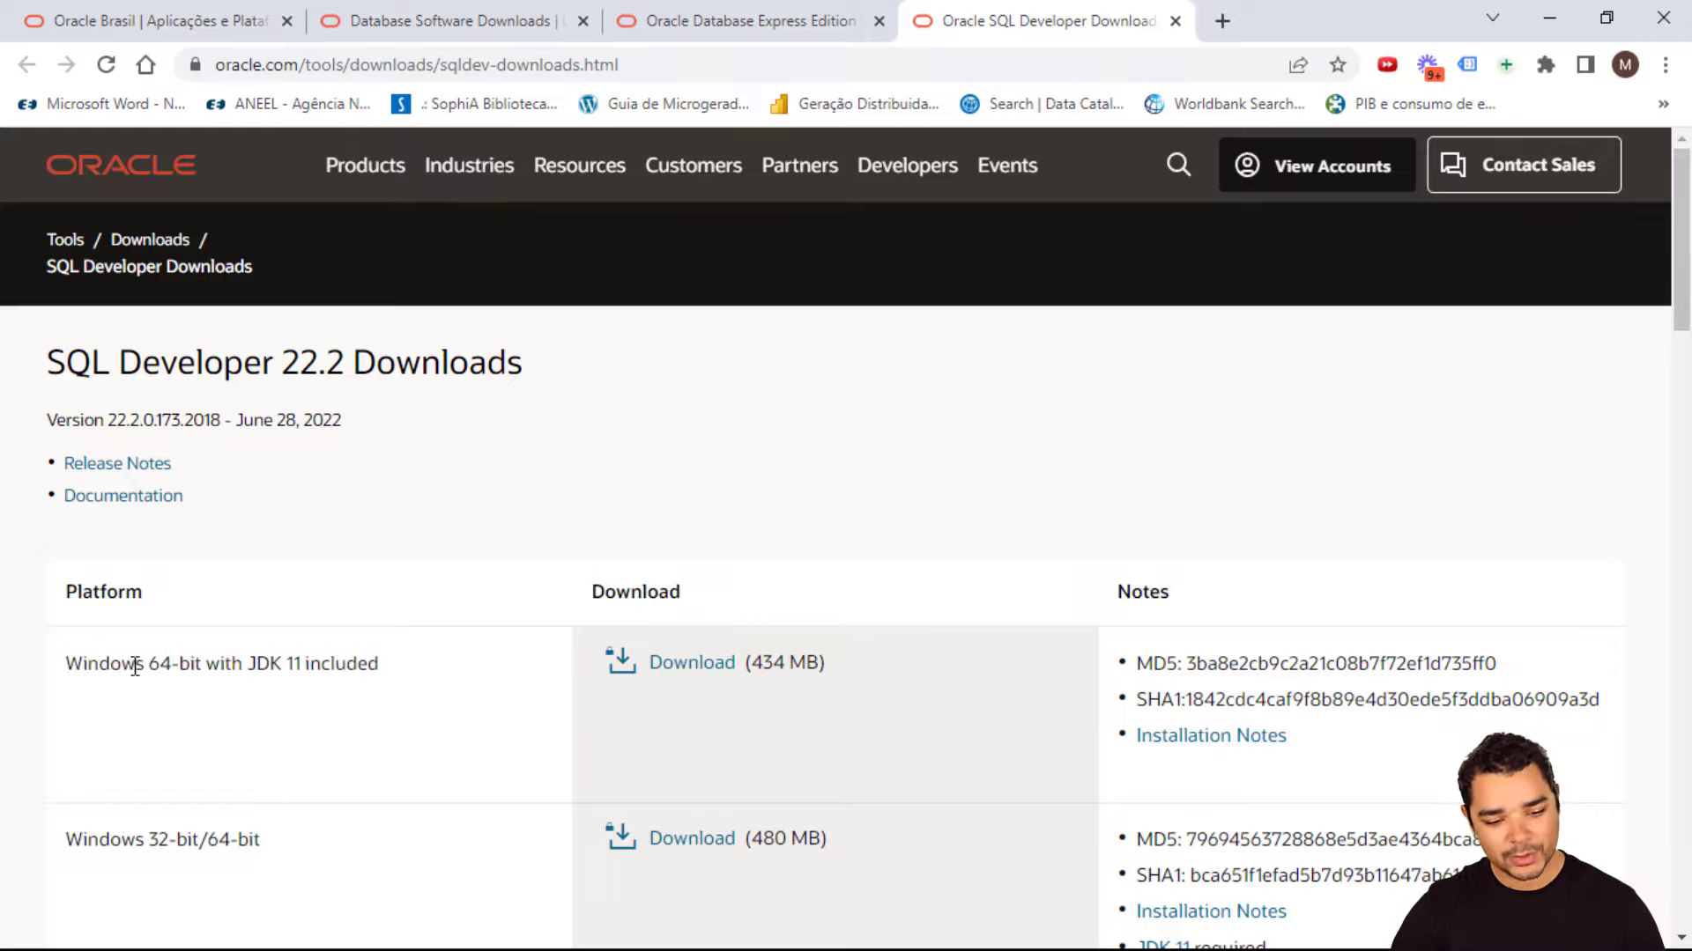
double_click(156, 664)
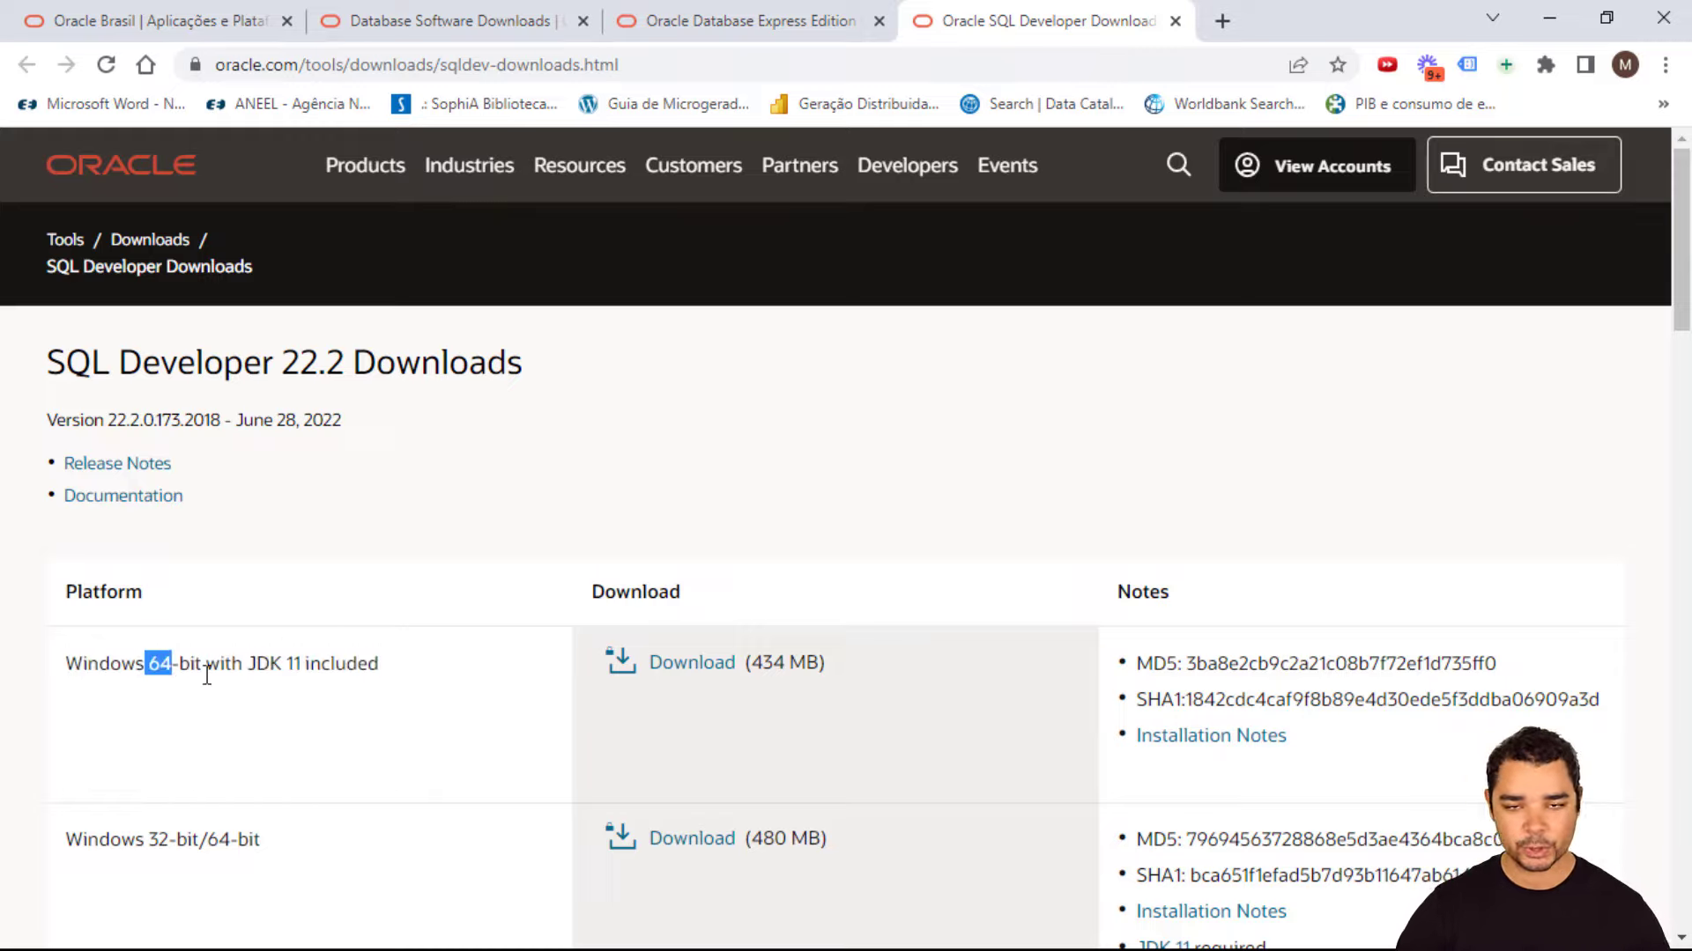
scroll(325, 627, down, 1)
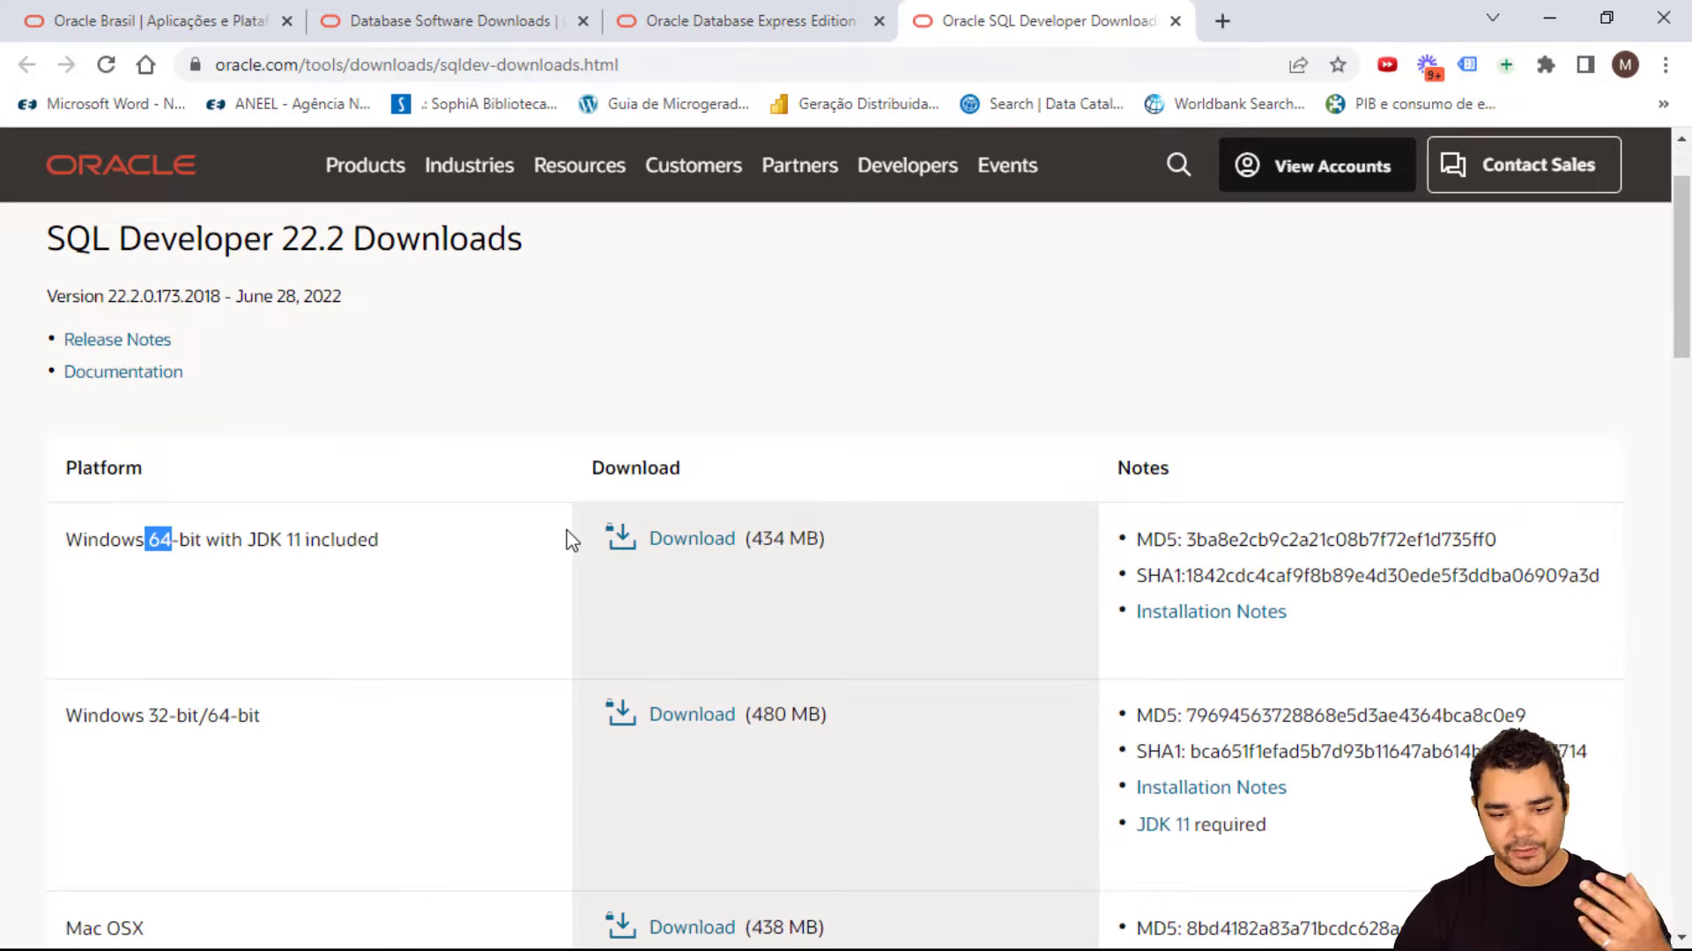
scroll(571, 540, up, 1)
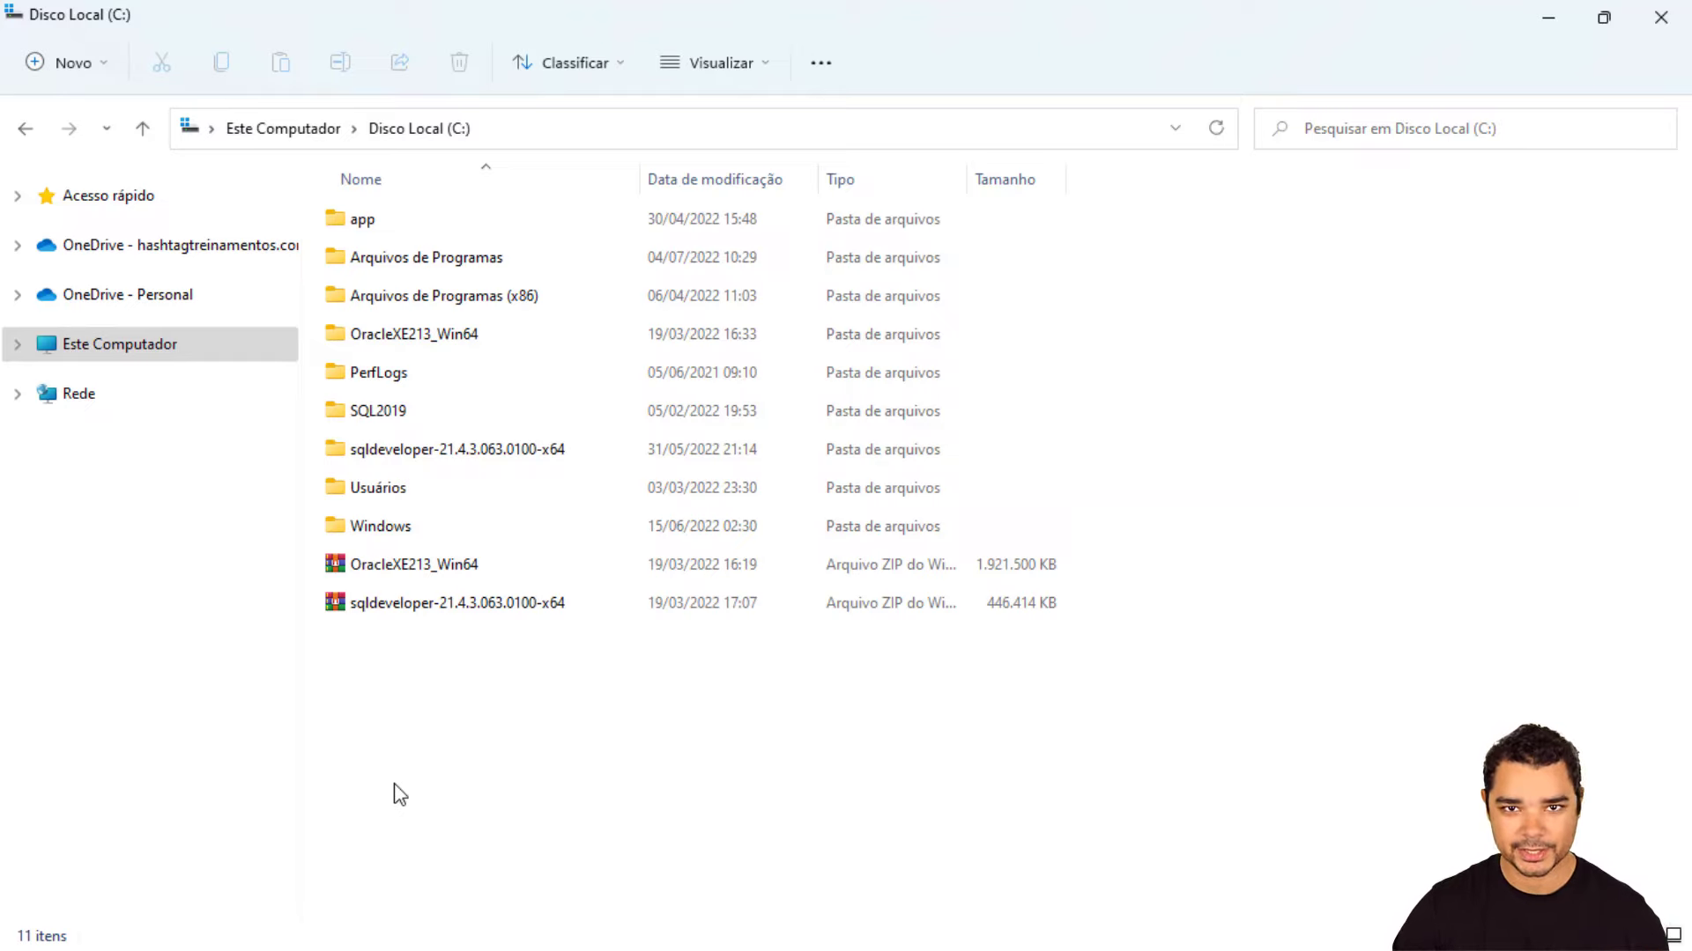
In File Explorer, locate the OracleXE213_Win64 and sqldeveloper-21.4.3.063.0100-x64 ZIP archives on Disco Local (C:)
click(407, 568)
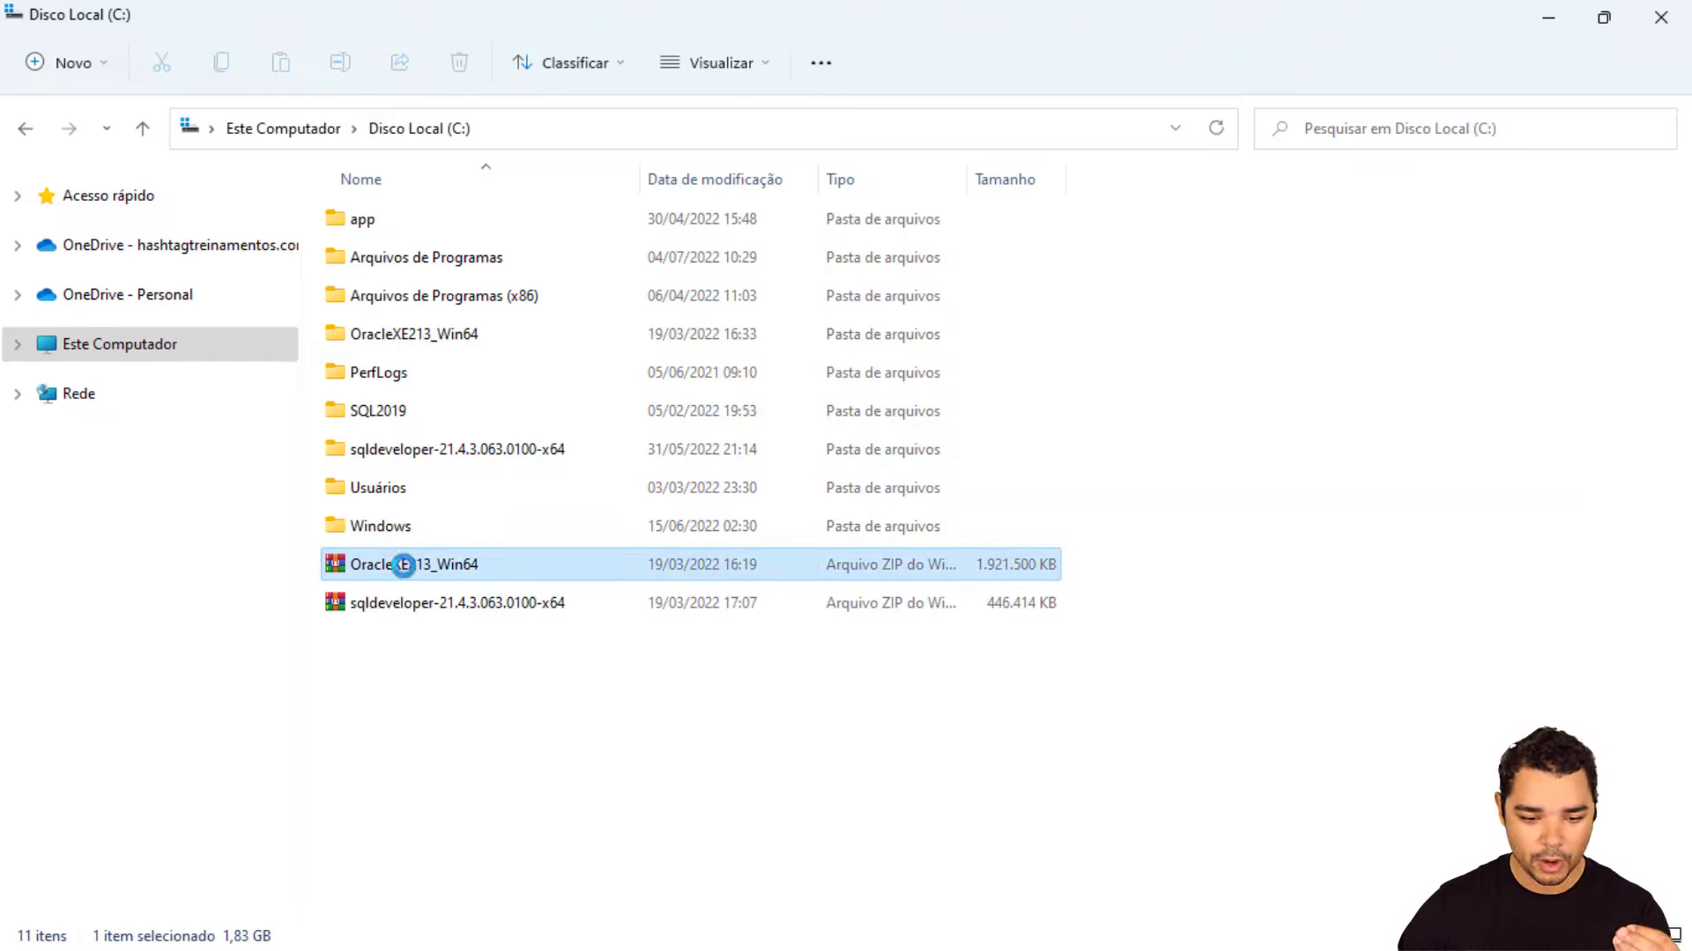
click(407, 566)
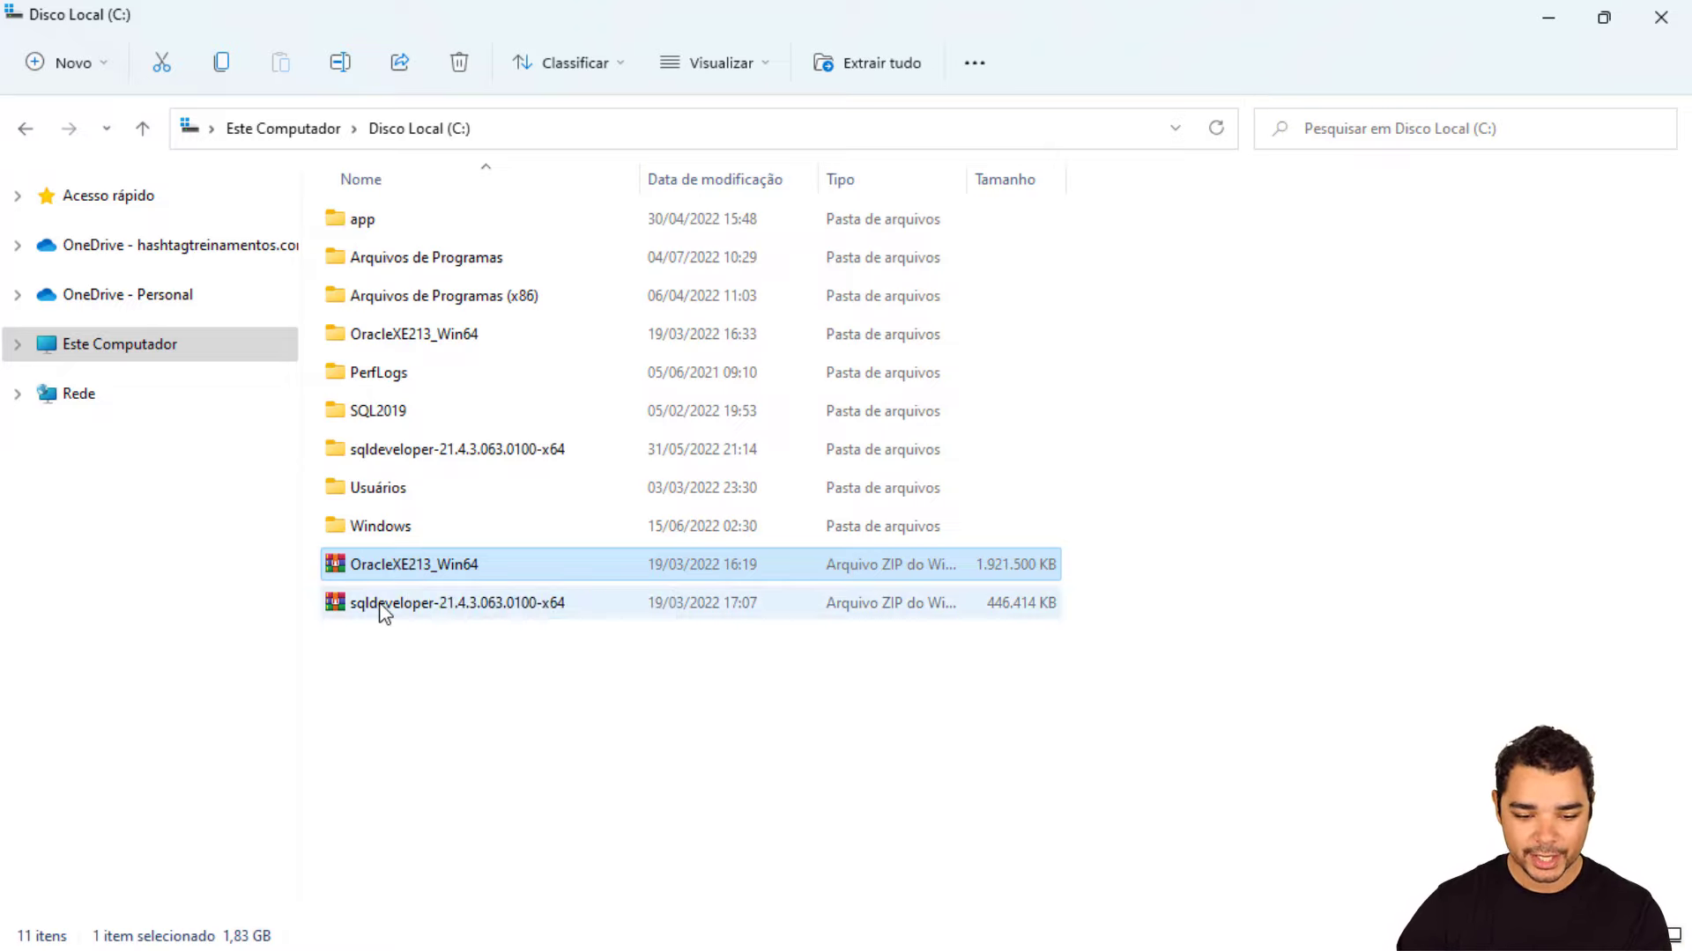
click(418, 607)
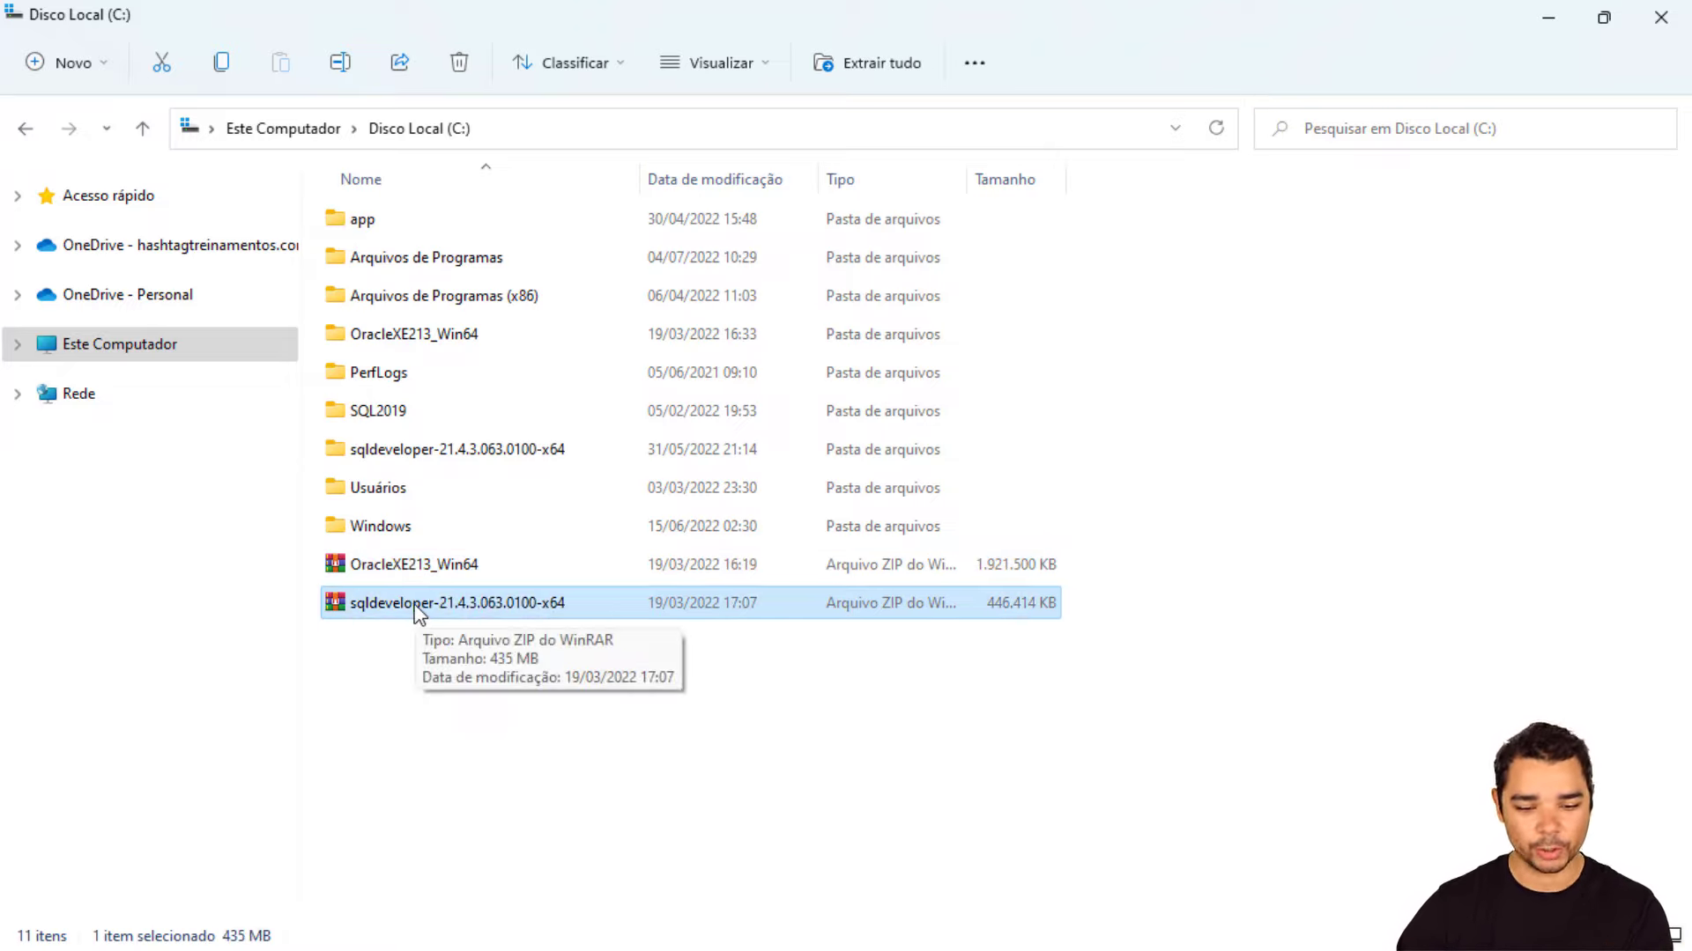
click(417, 577)
click(408, 614)
click(416, 580)
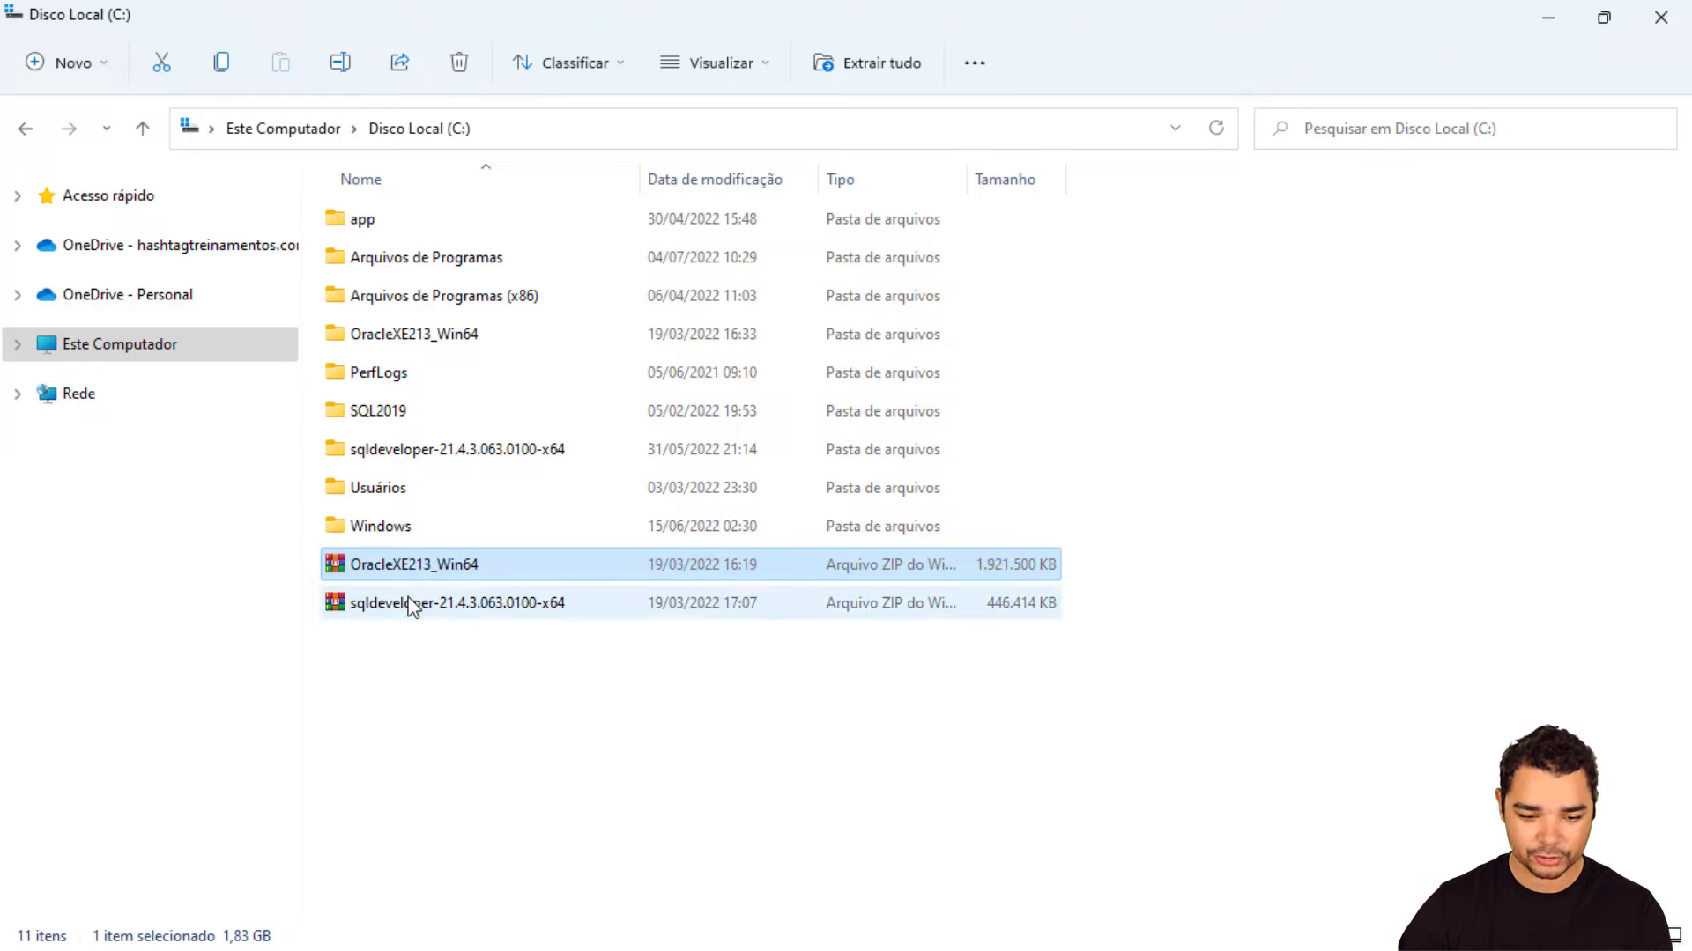
click(409, 608)
click(418, 576)
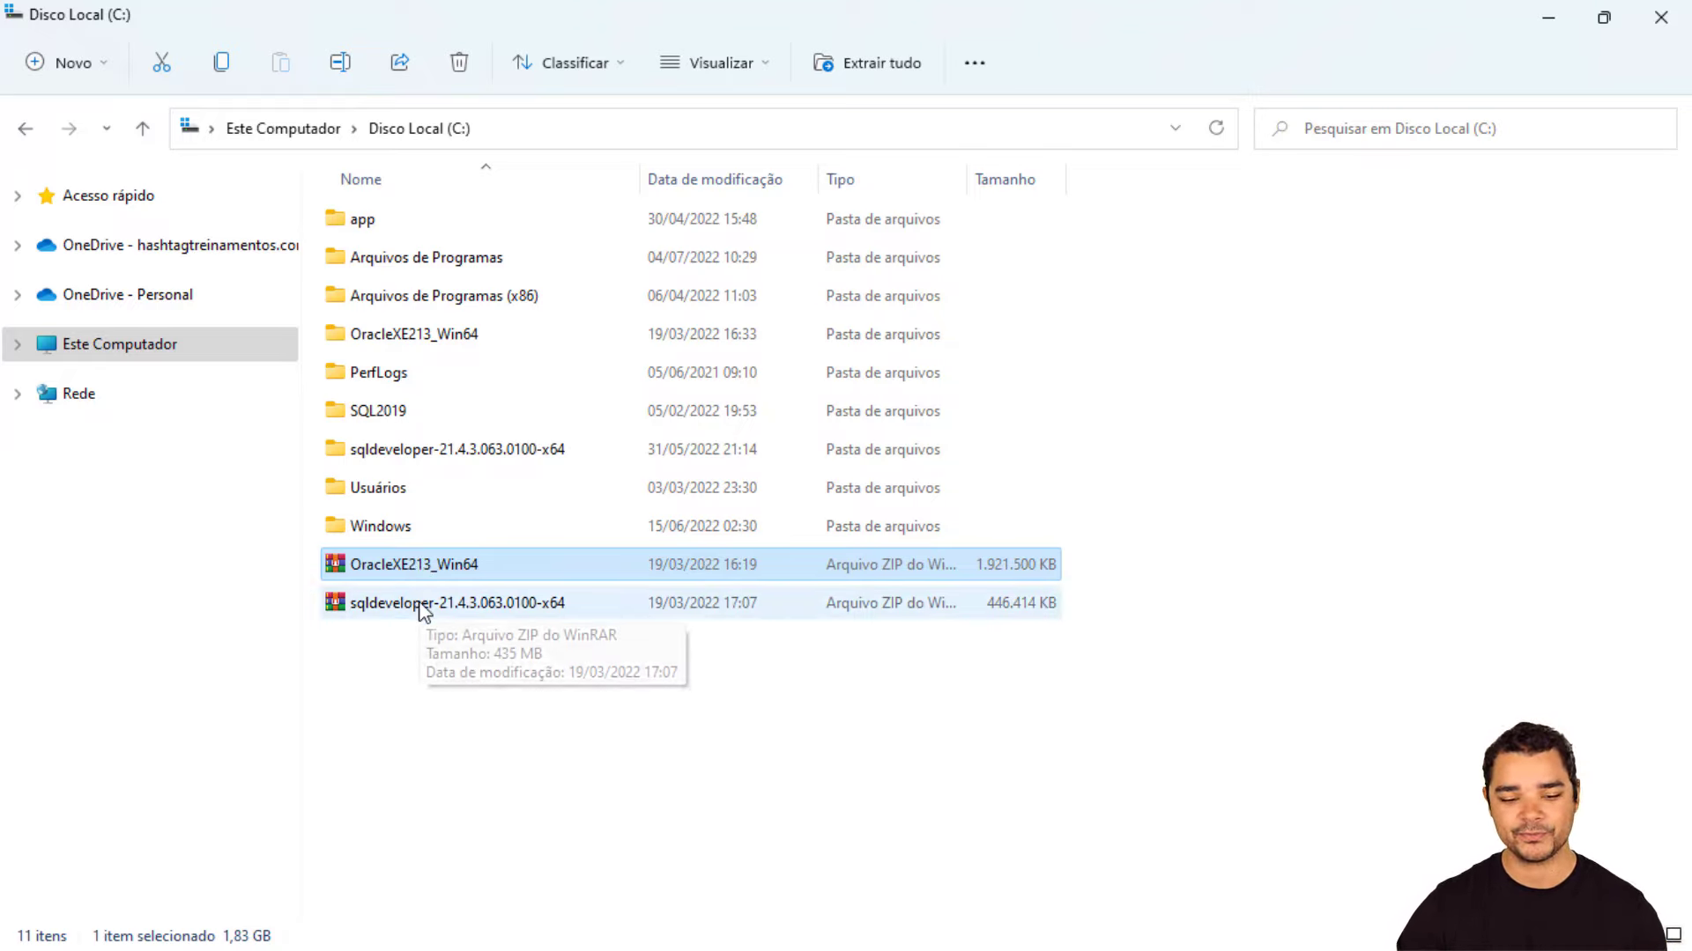
Extract the OracleXE213_Win64 ZIP archive with WinRAR into a folder of the same name on Disco Local (C:)
right_click(504, 566)
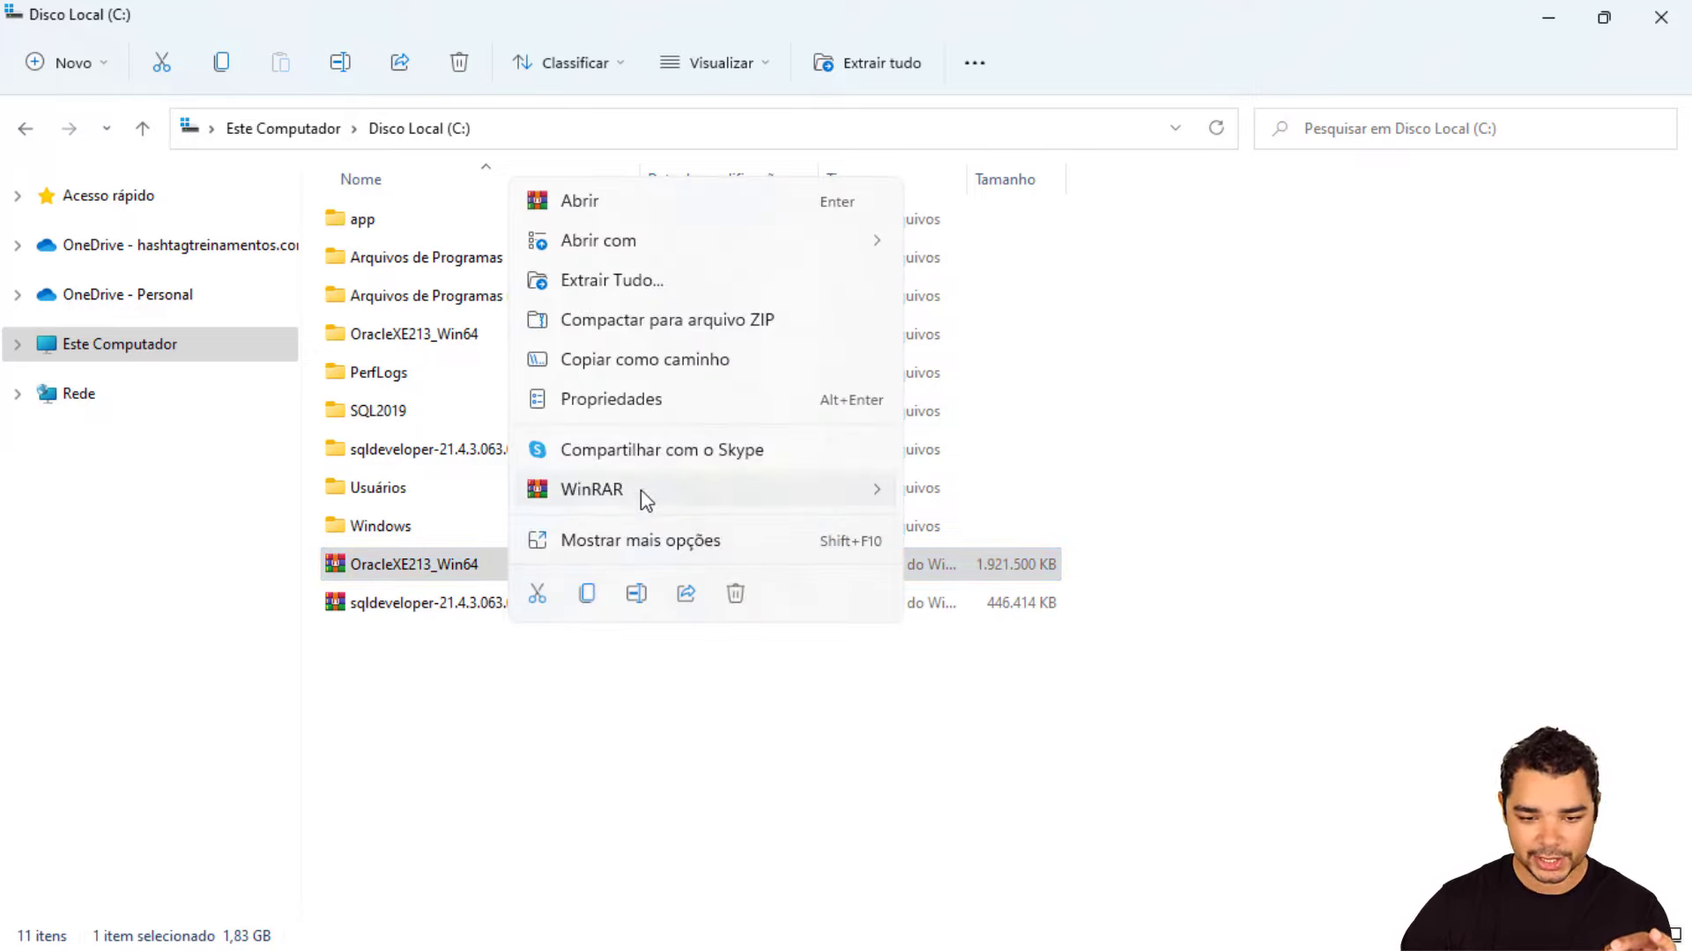
mouse_move(641, 491)
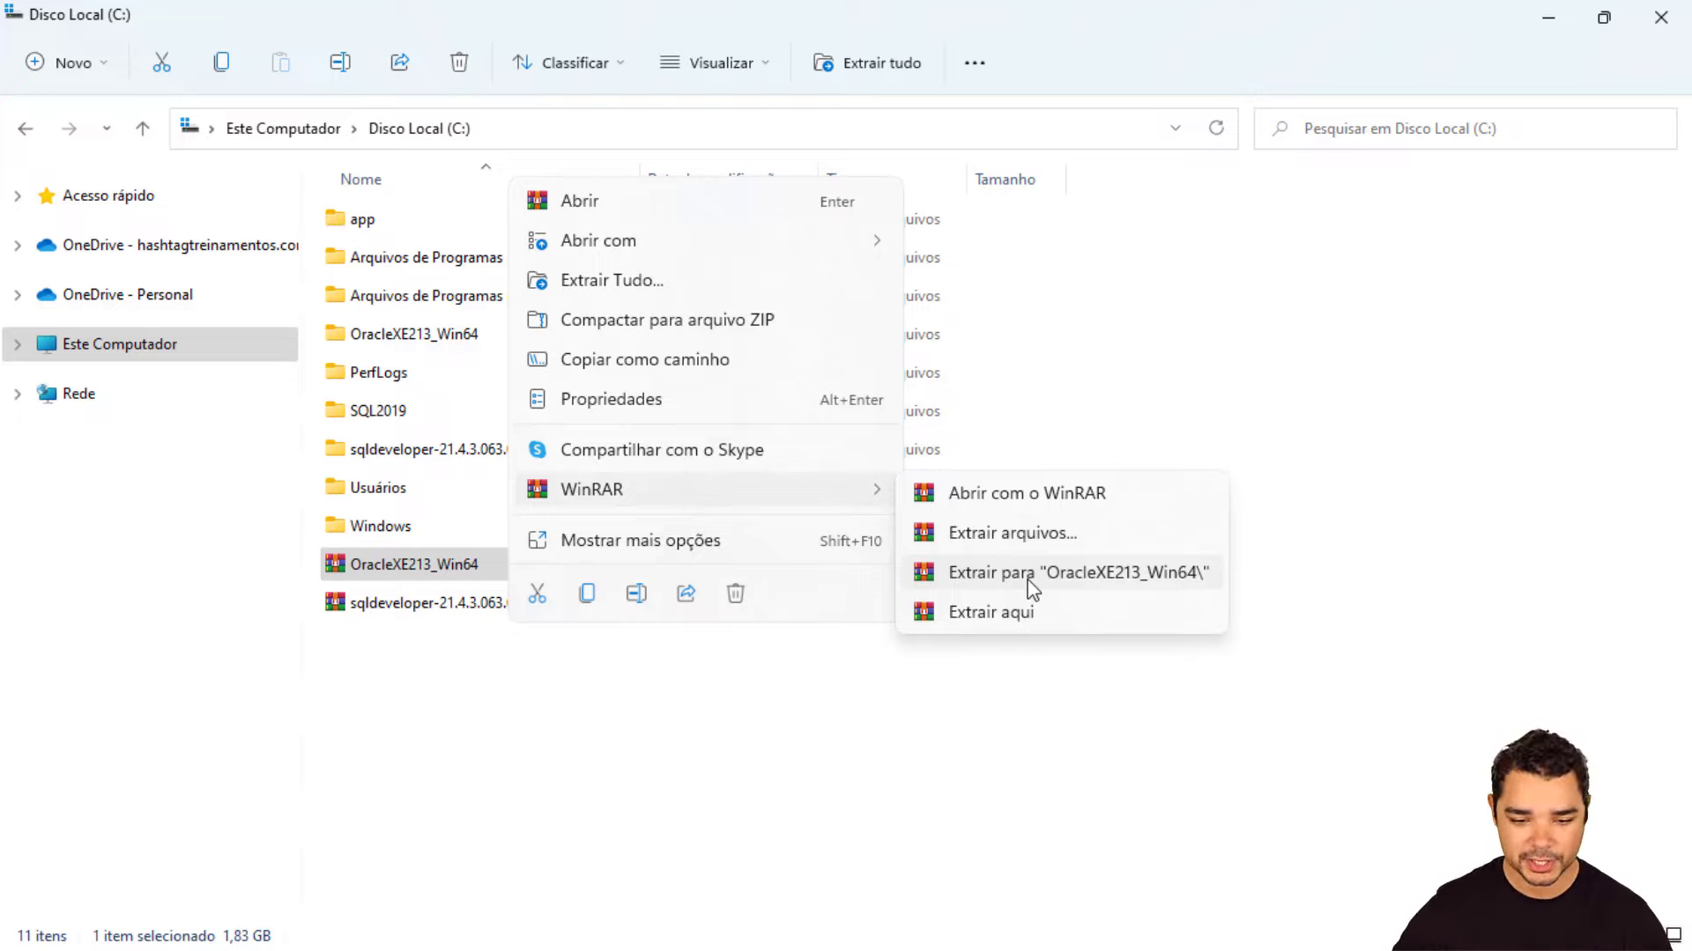
click(471, 562)
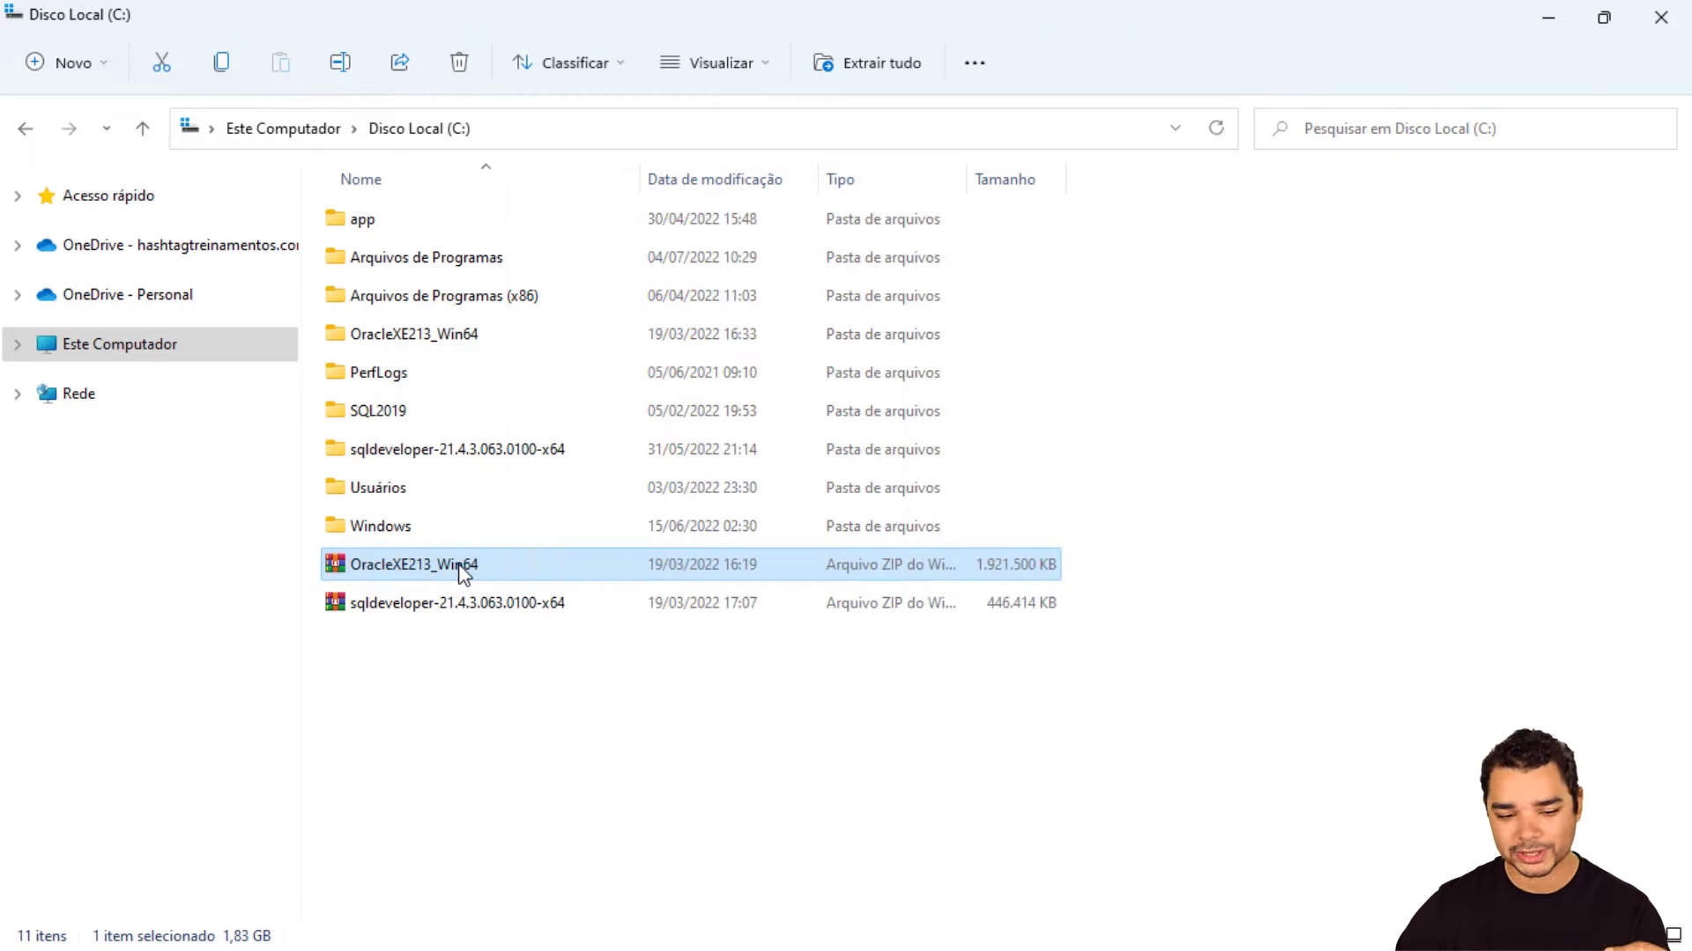
right_click(462, 572)
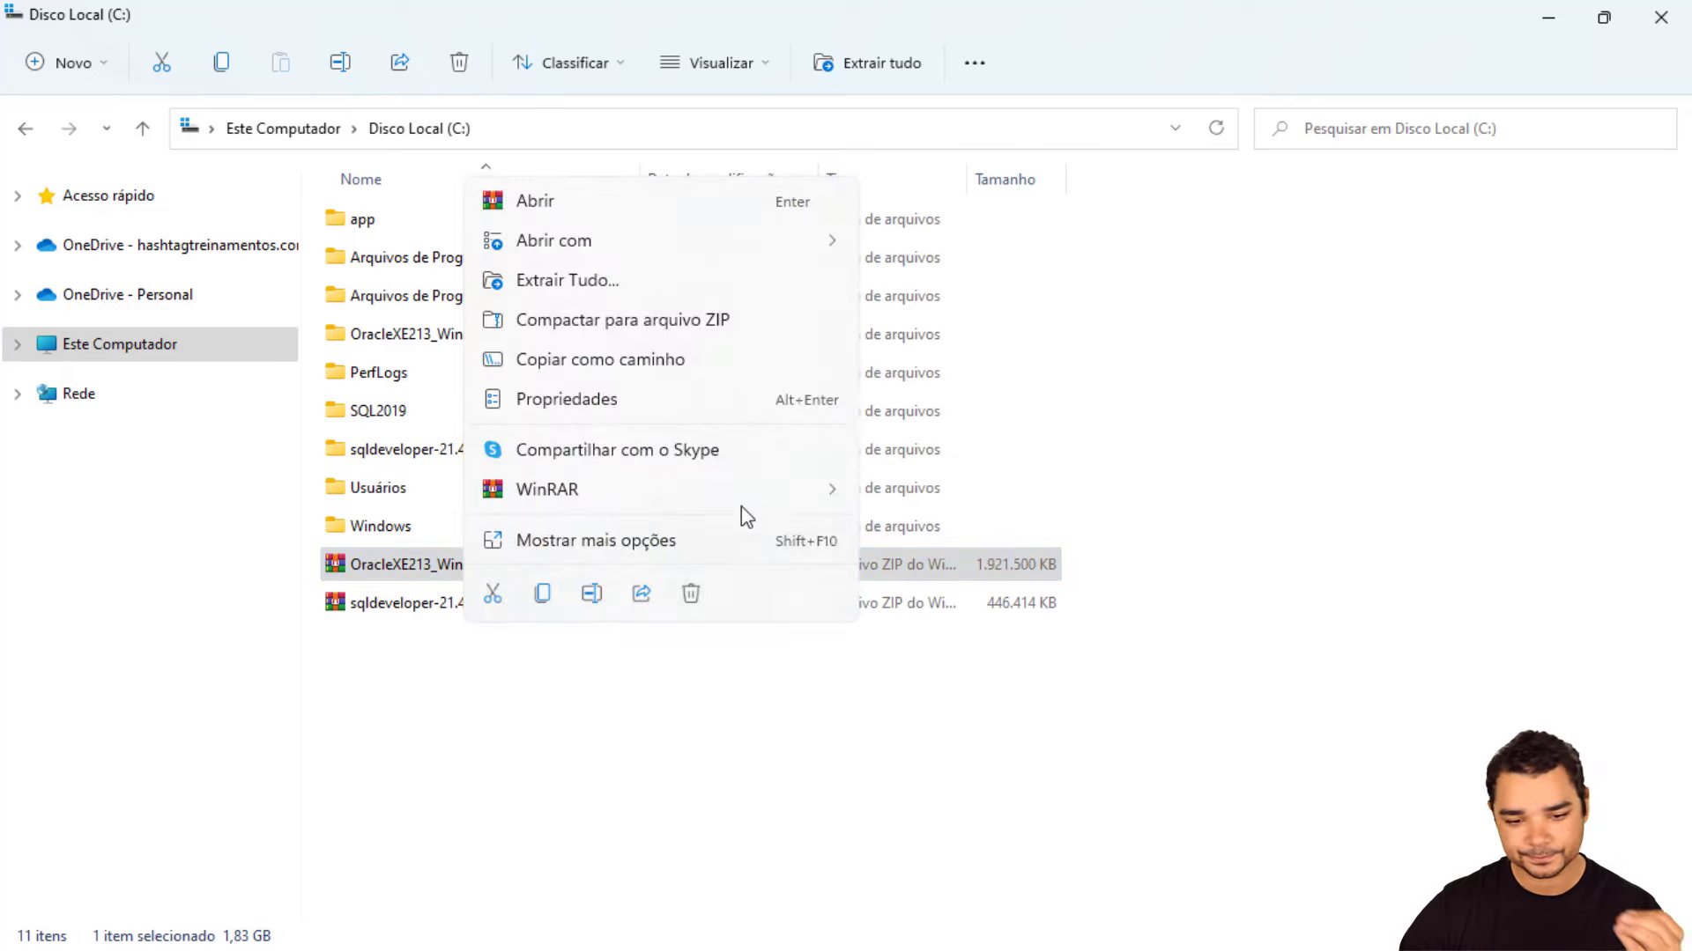
mouse_move(688, 505)
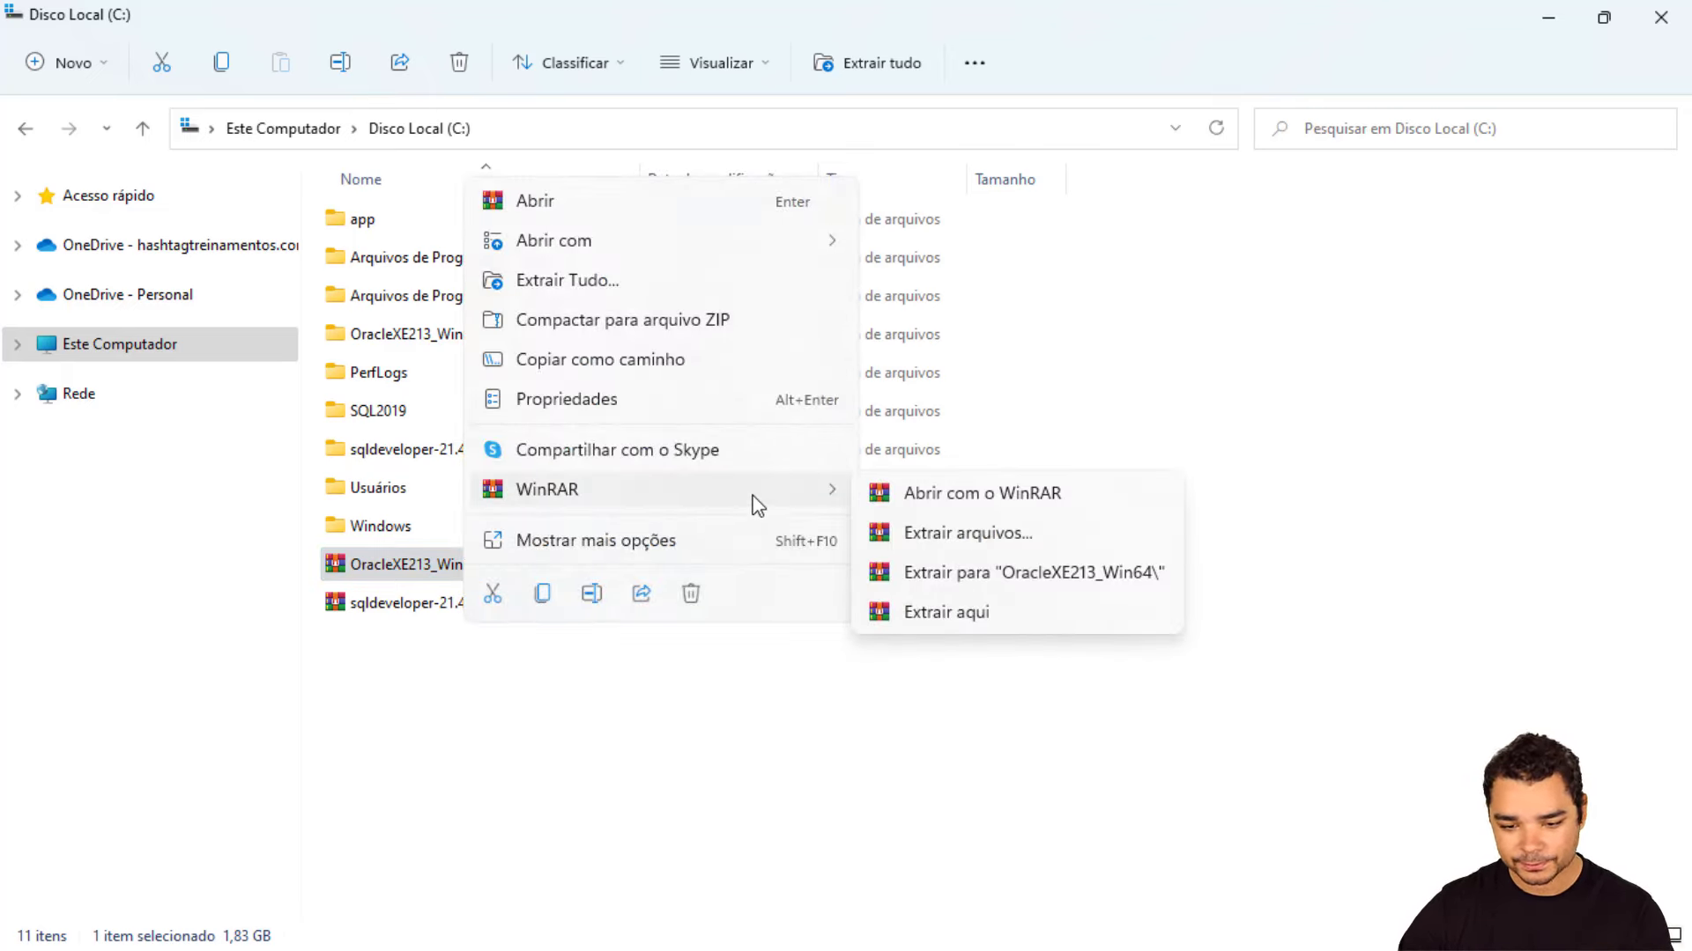
click(1048, 578)
Open the extracted OracleXE213_Win64 folder and launch its setup application
click(412, 340)
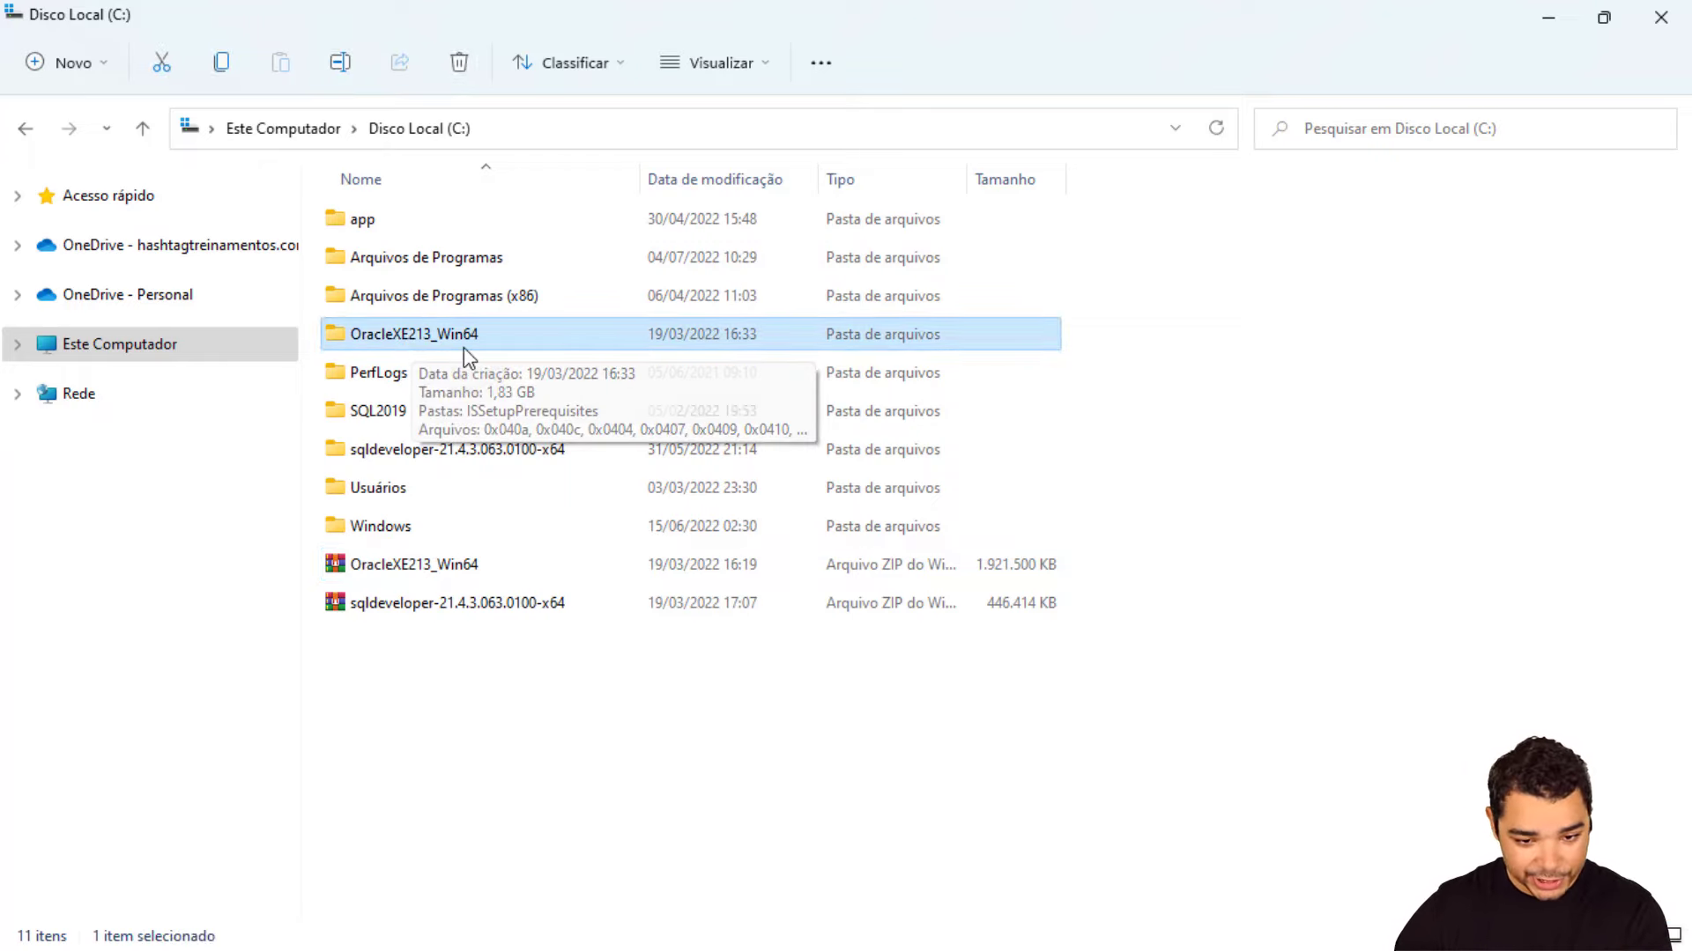
double_click(490, 343)
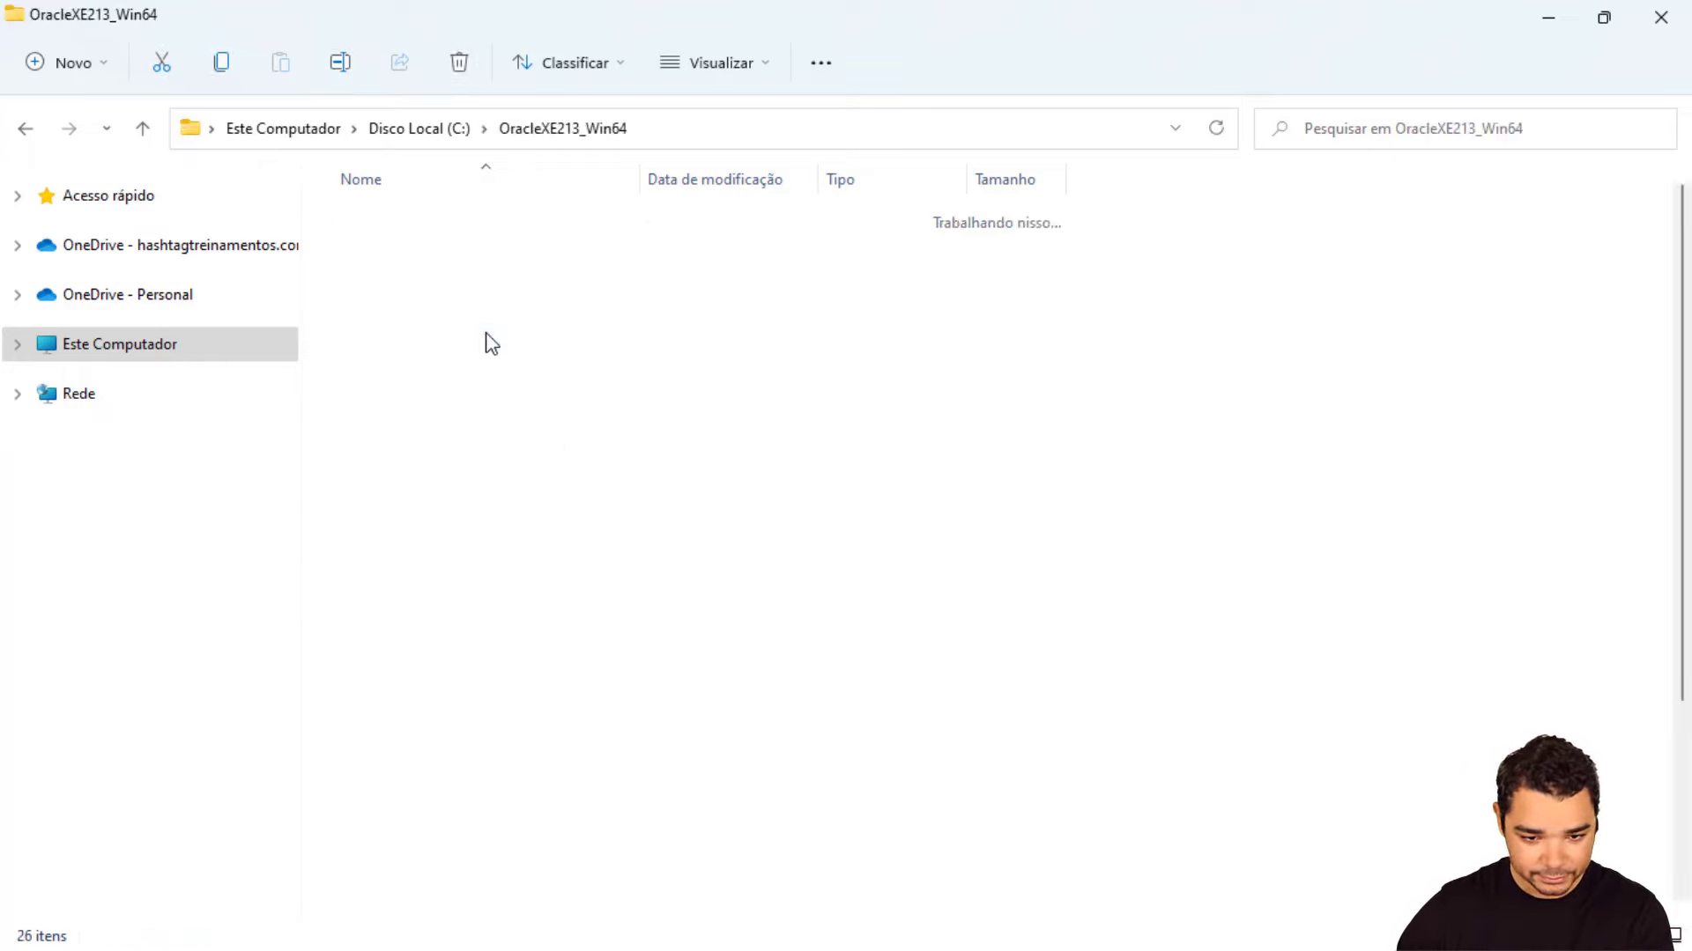
scroll(627, 672, down, 3)
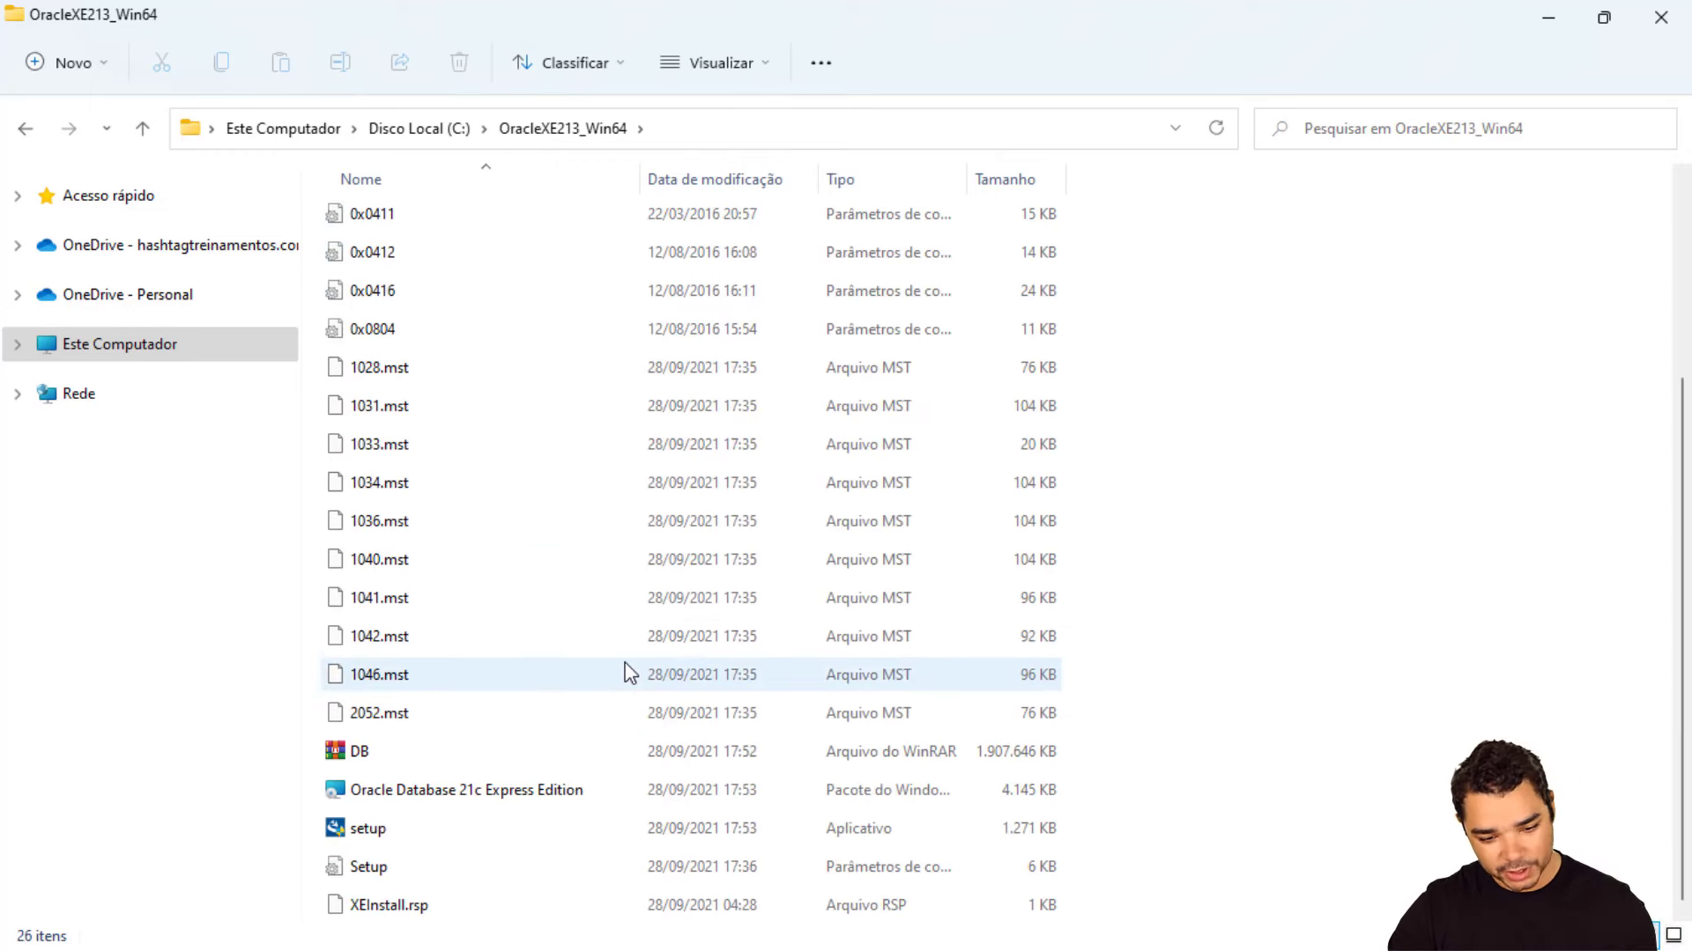
click(408, 830)
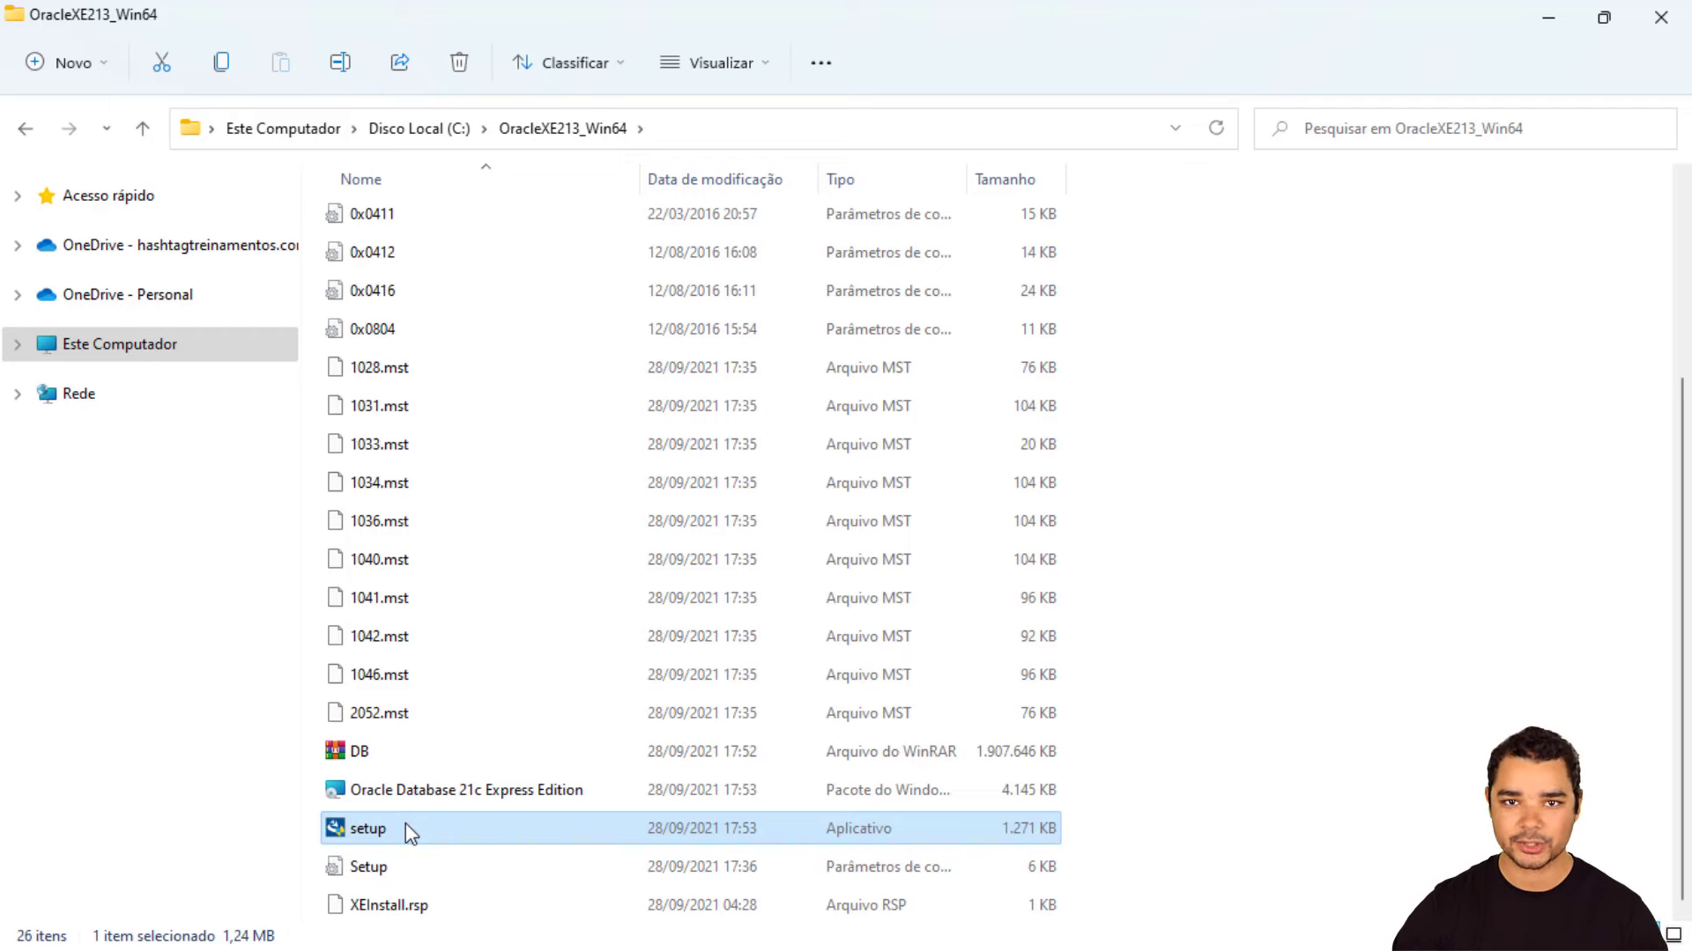
double_click(411, 834)
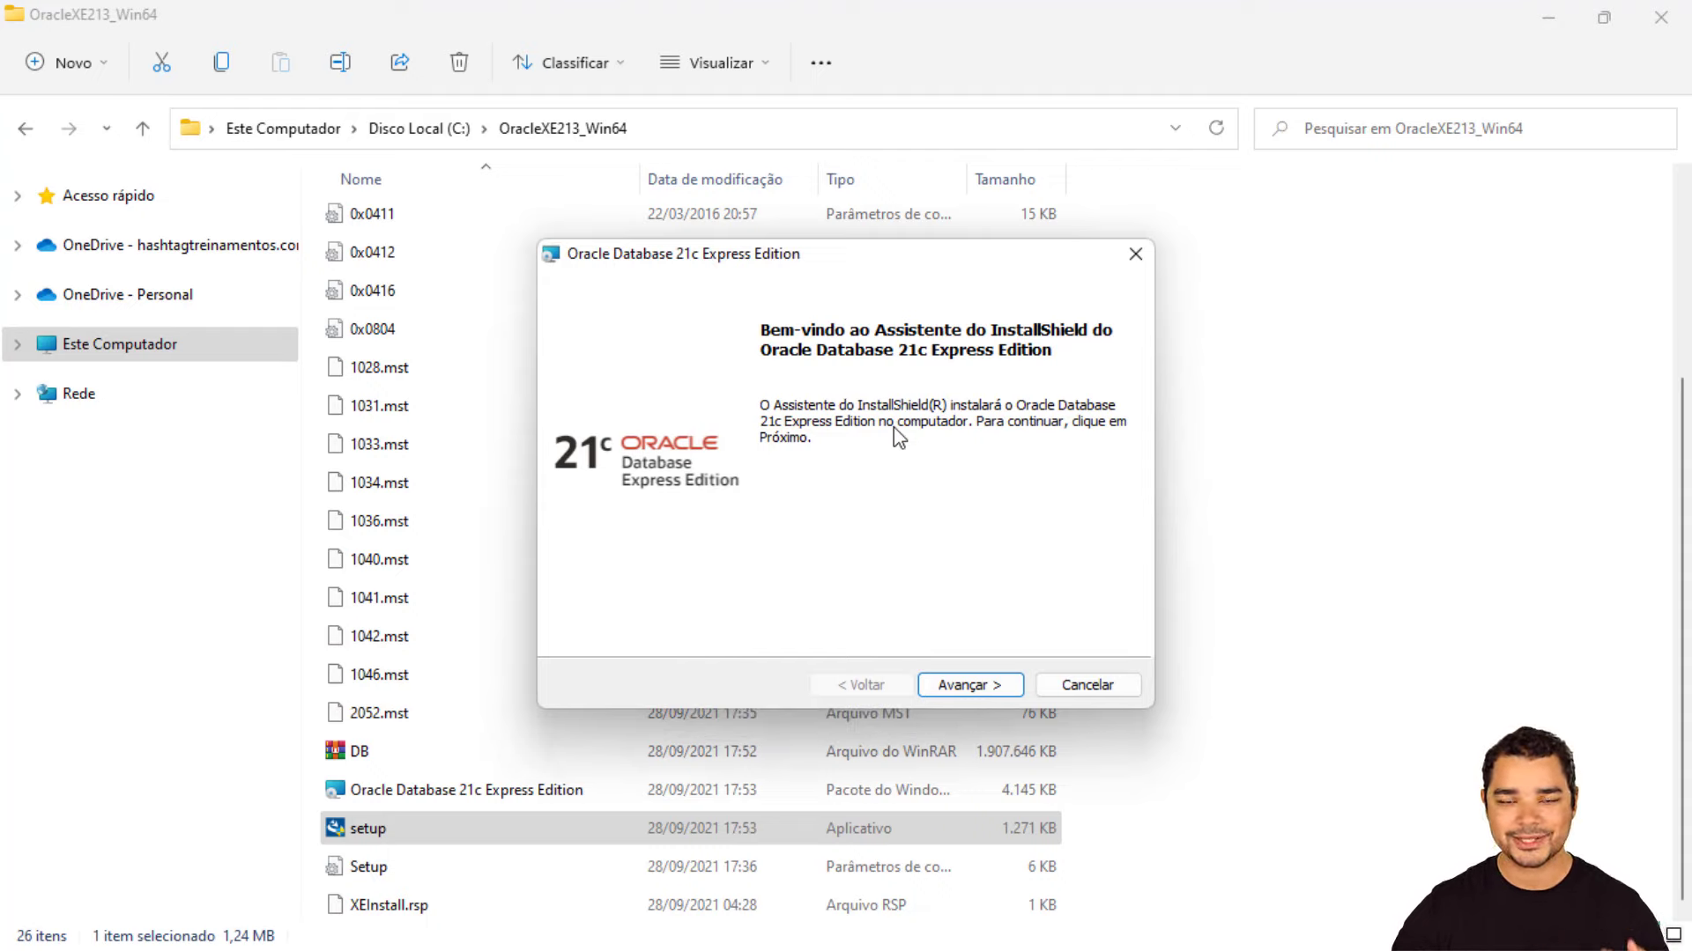
Accept the licence agreement terms in the Oracle Database 21c Express Edition installer and keep the default destination folder
click(982, 691)
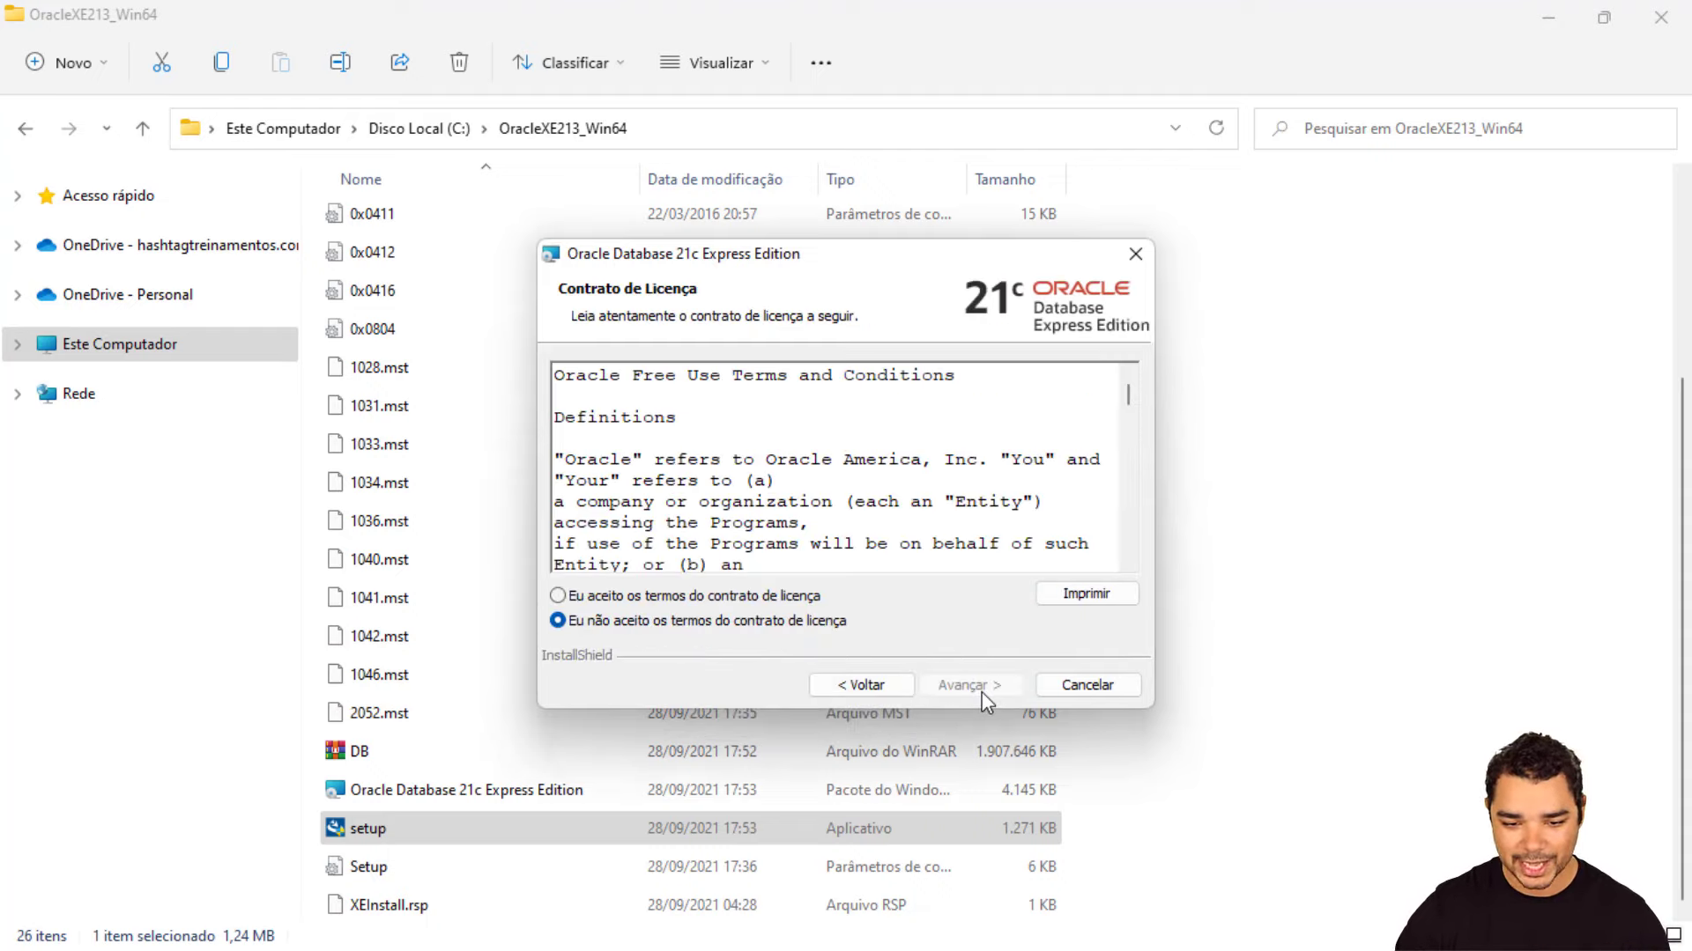
click(659, 595)
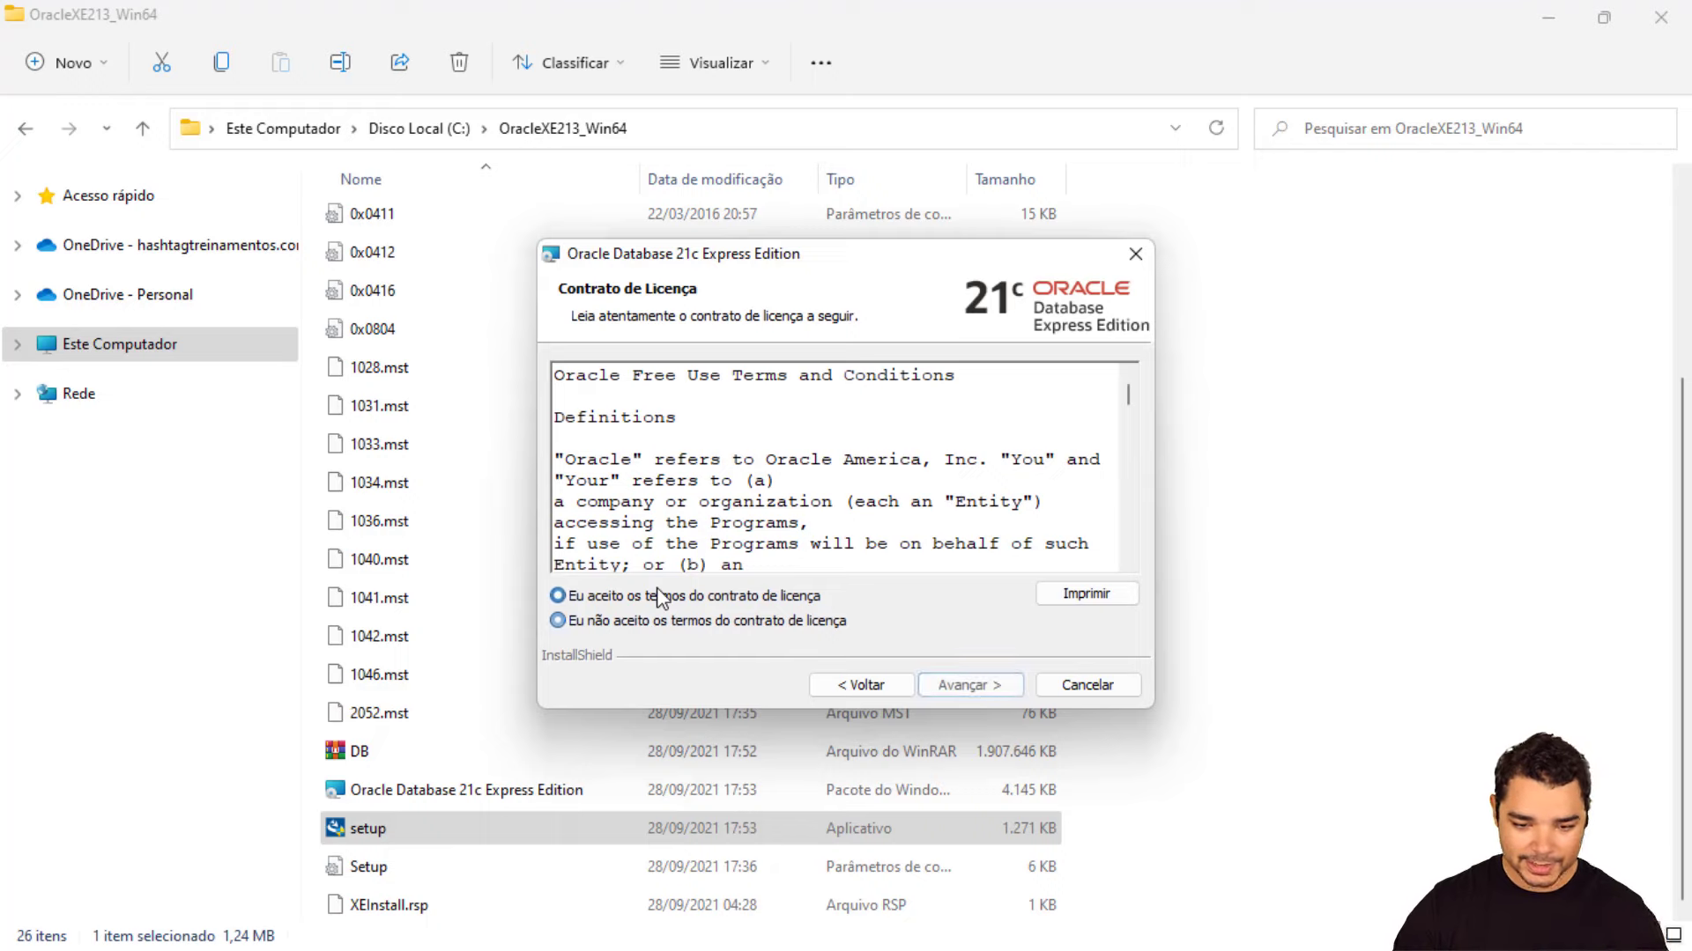
click(966, 691)
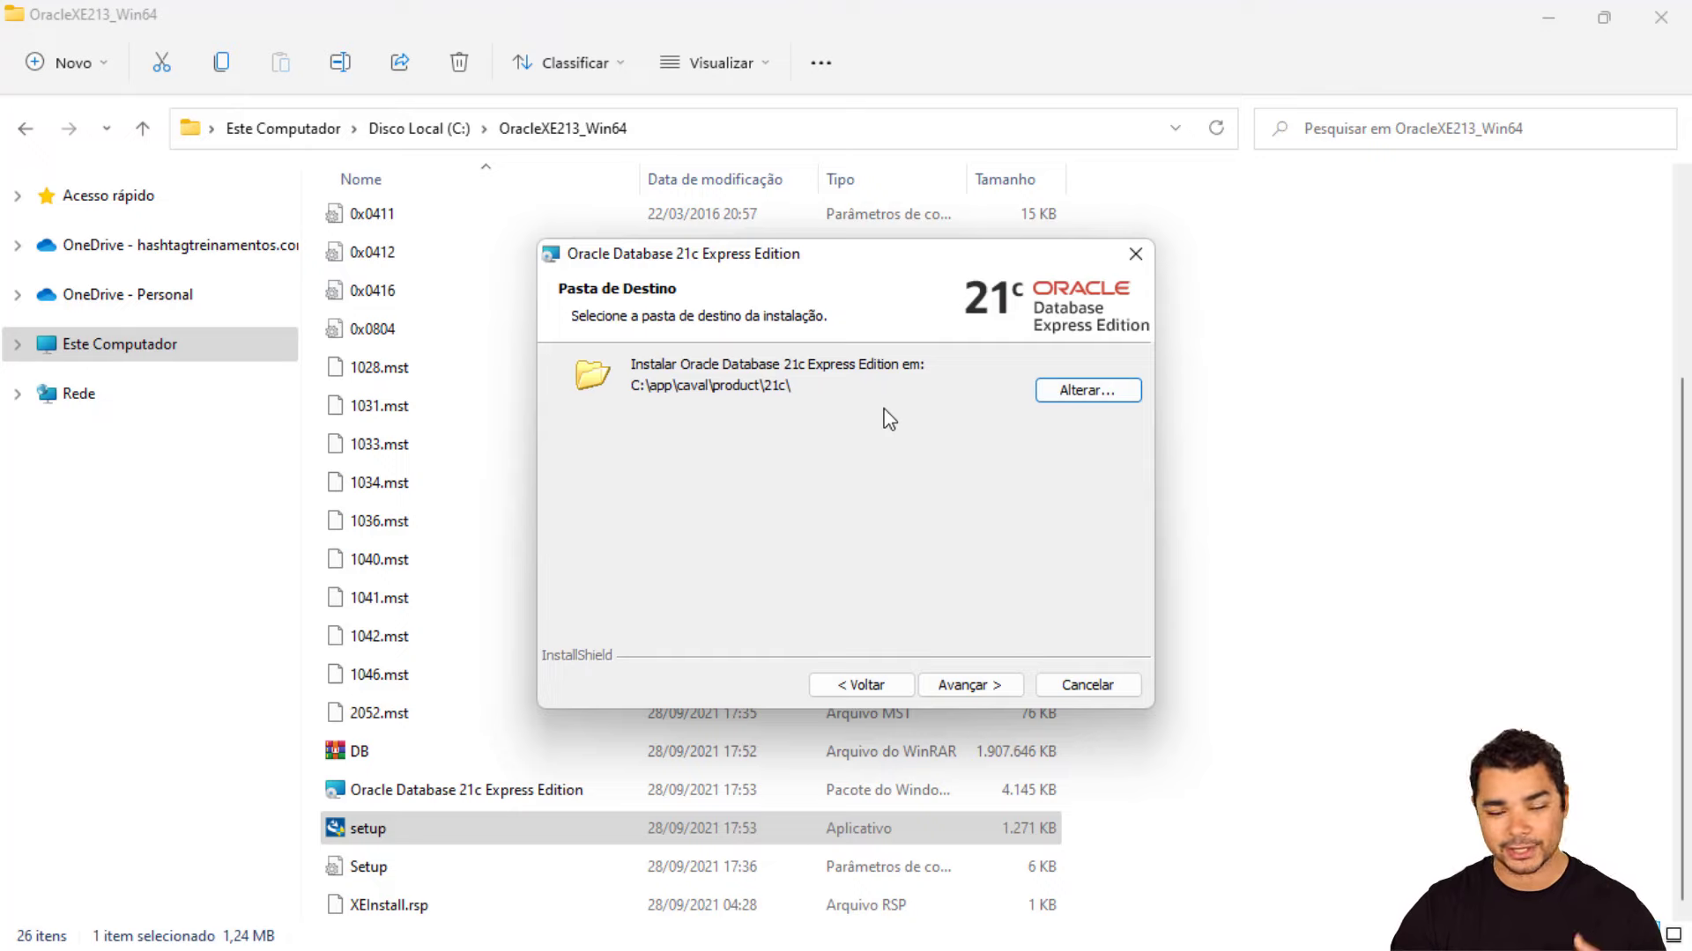
click(968, 688)
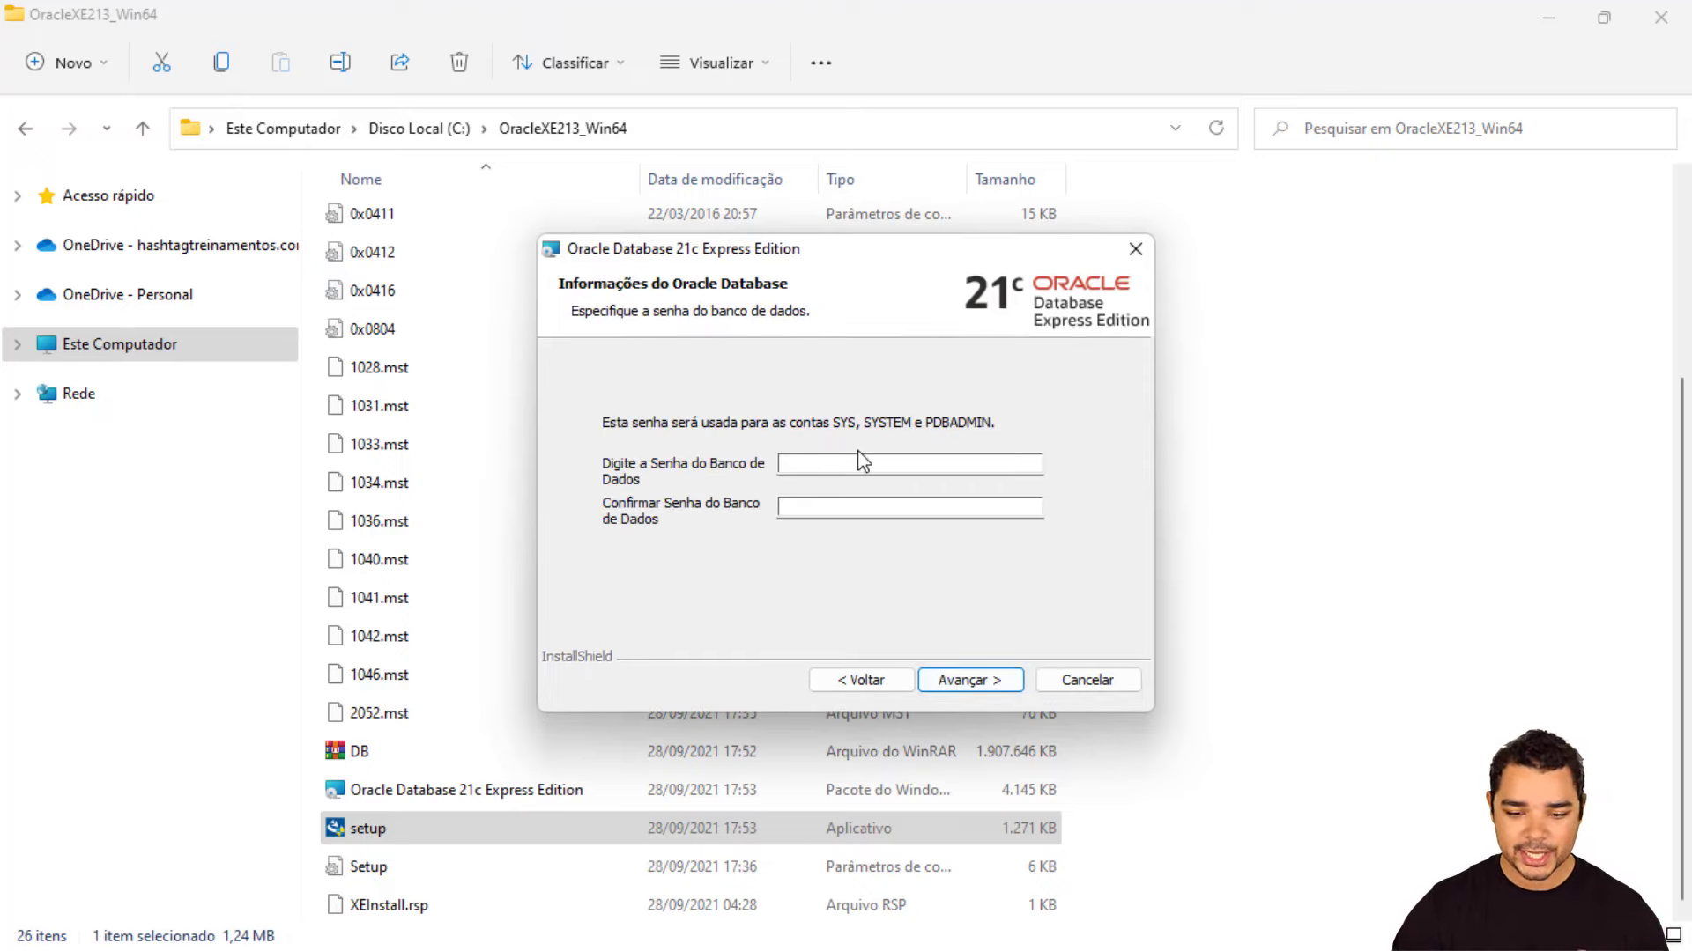
Enter and confirm the database password for the SYS, SYSTEM and PDBADMIN accounts, and continue to the installation summary
click(835, 462)
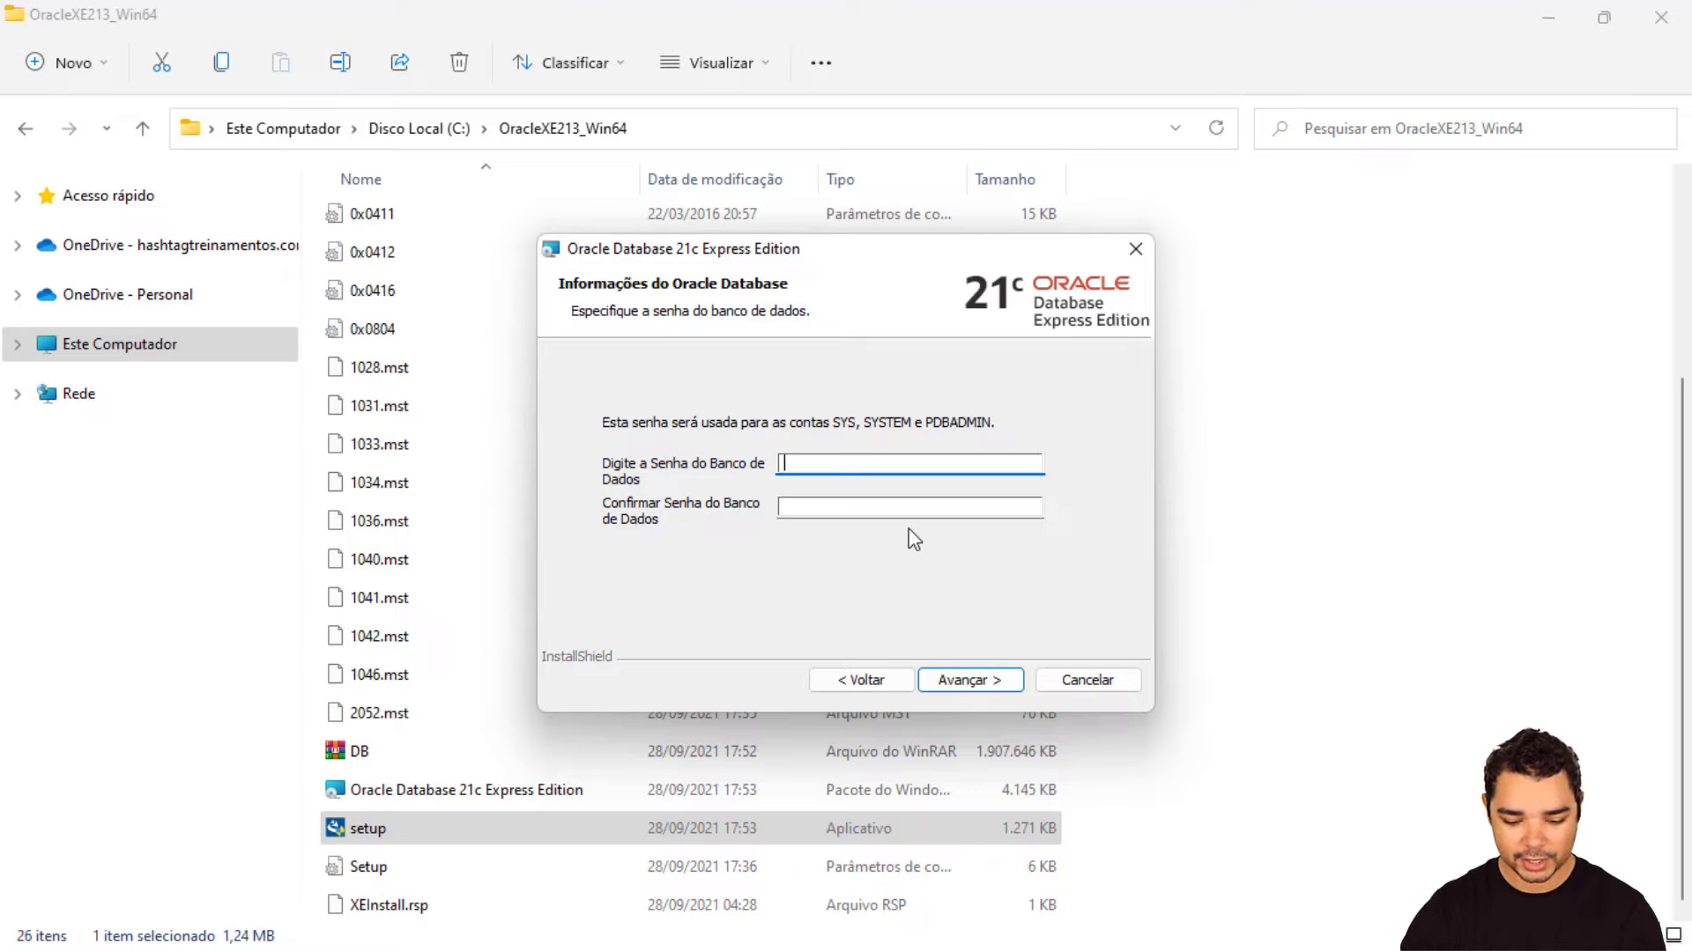
text(••••••)
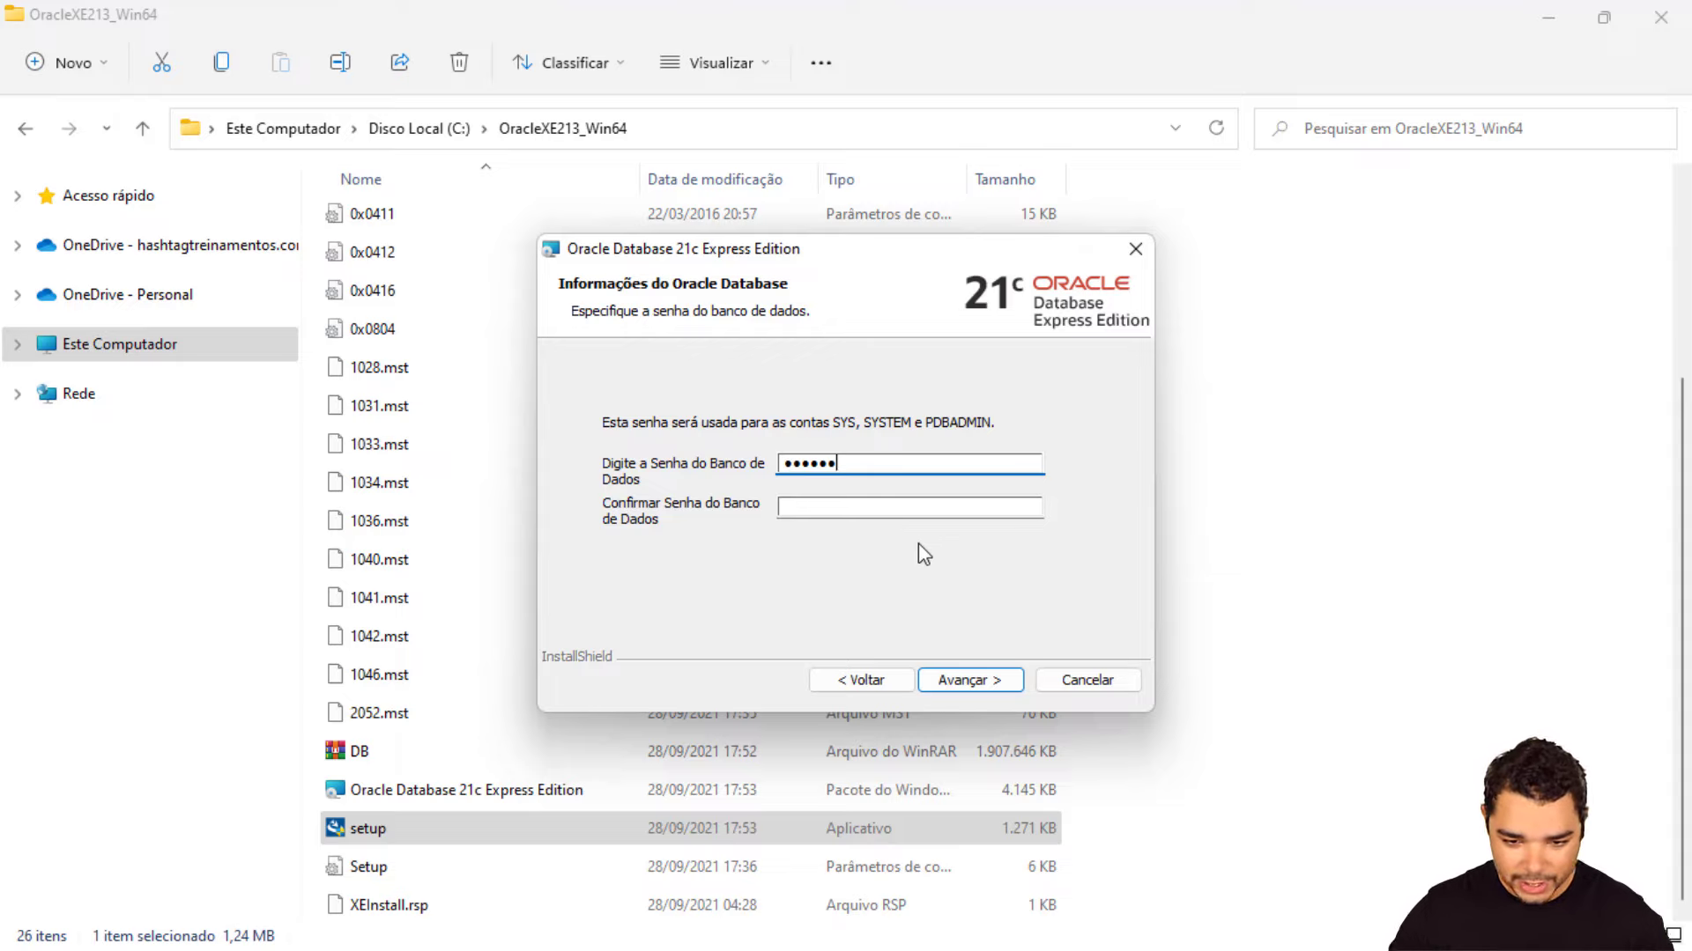
click(873, 506)
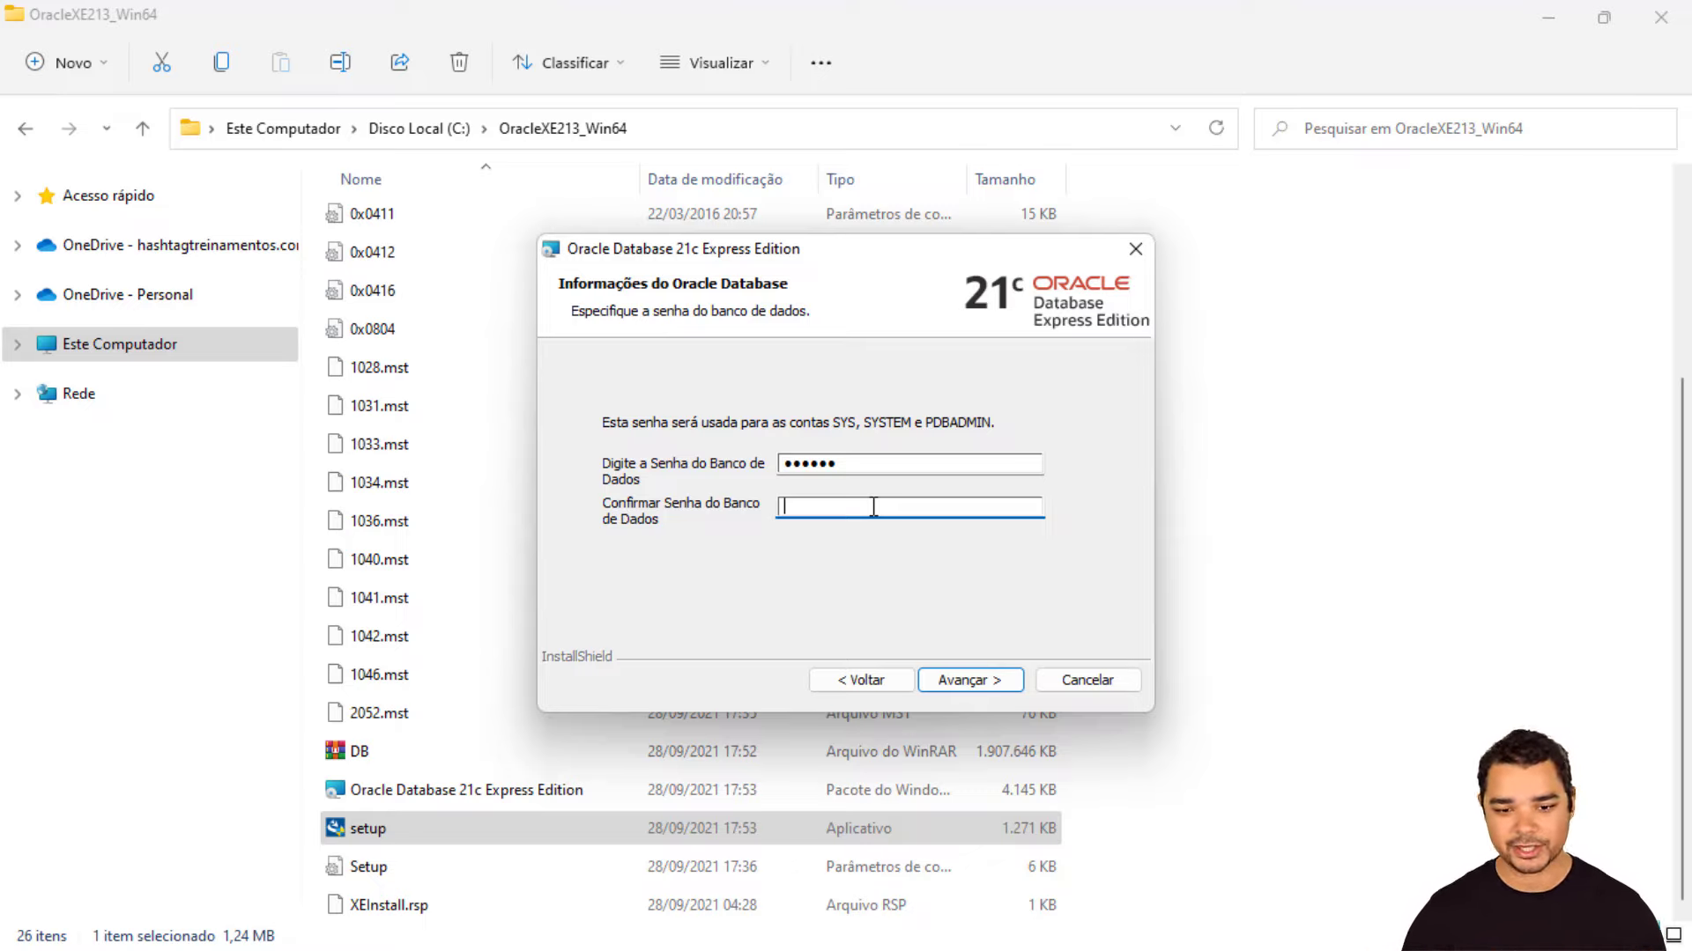
text(••••••)
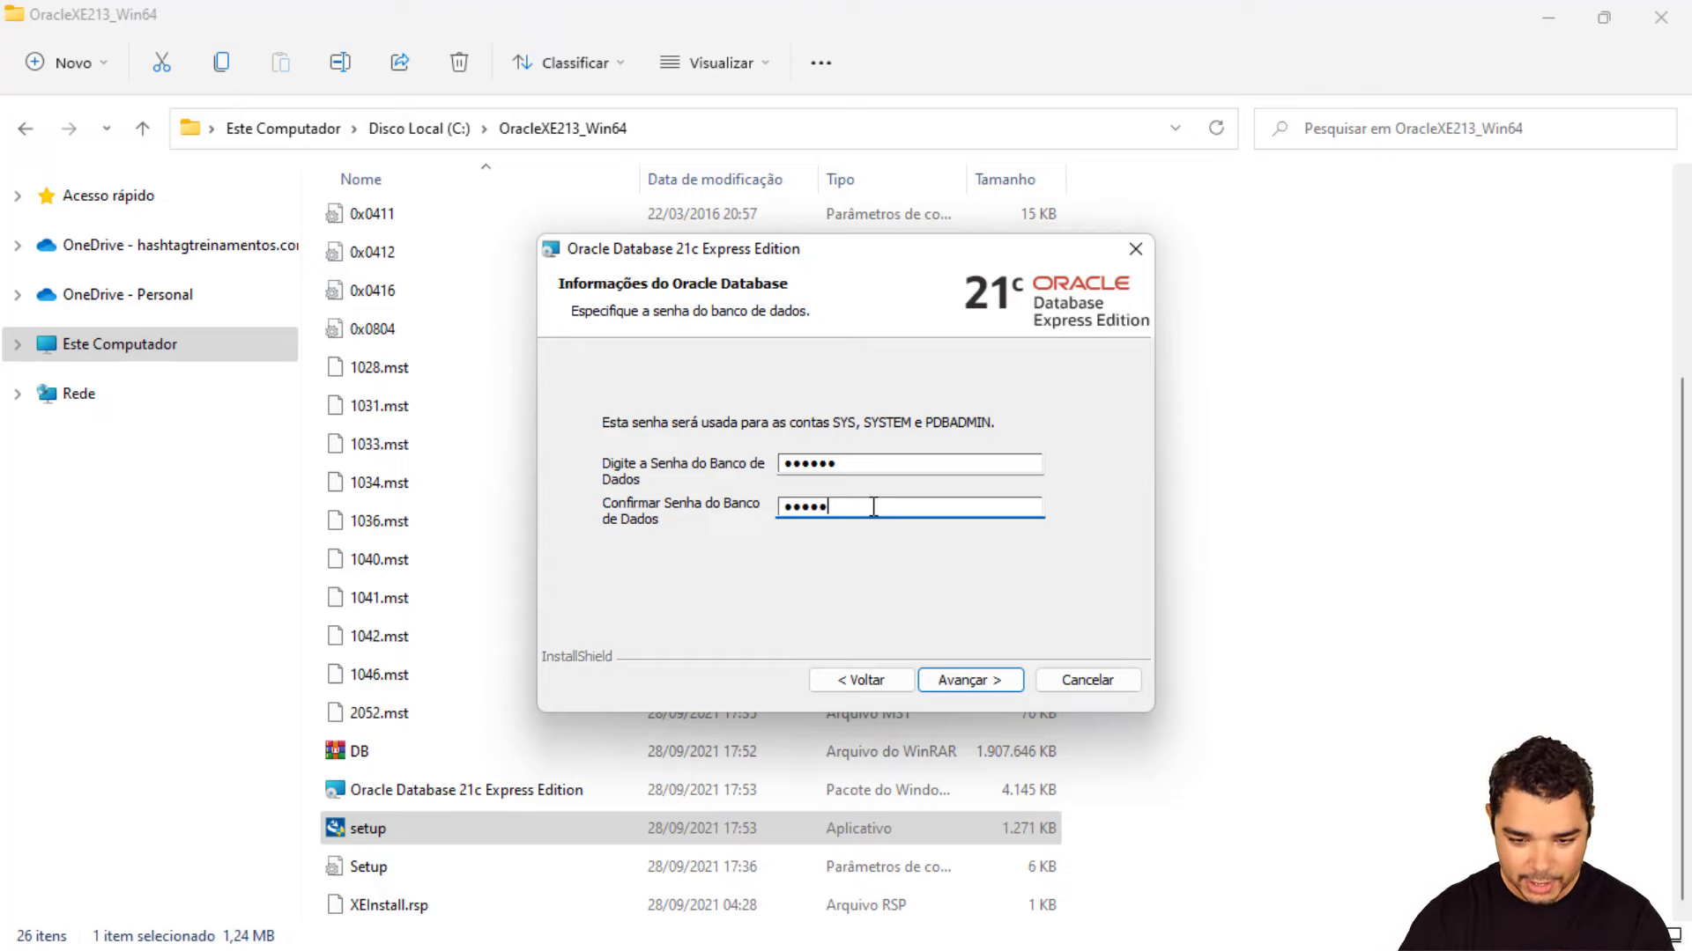
click(970, 681)
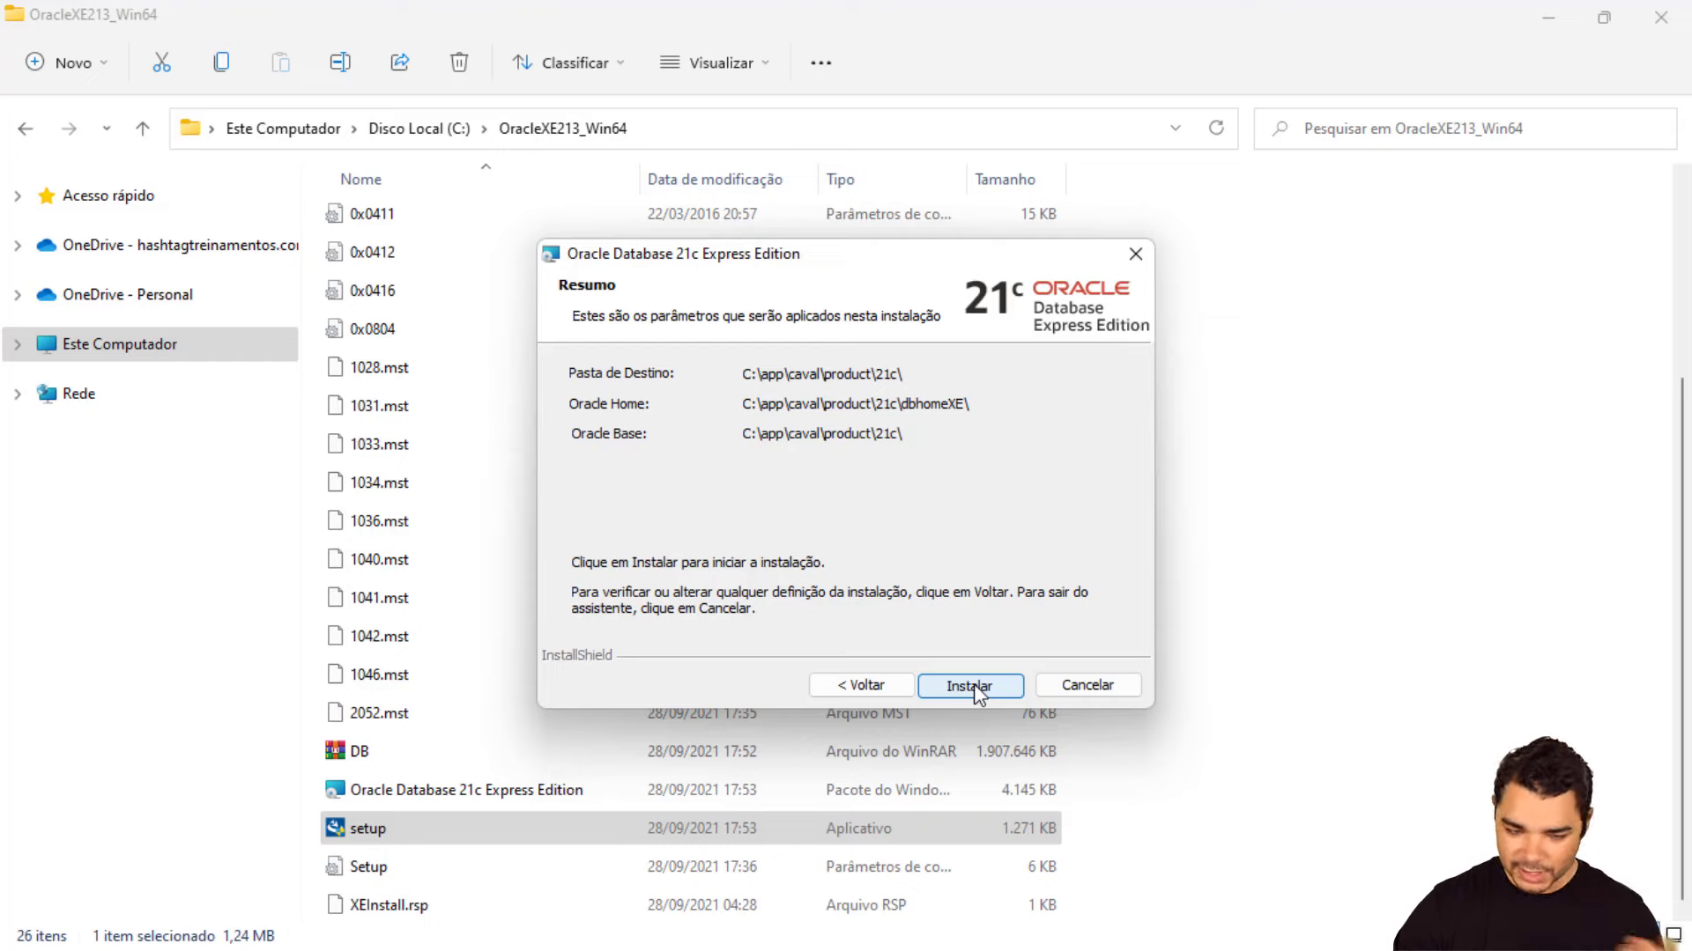
Install Oracle Database 21c Express Edition with the summarised settings and close the finished wizard
click(974, 686)
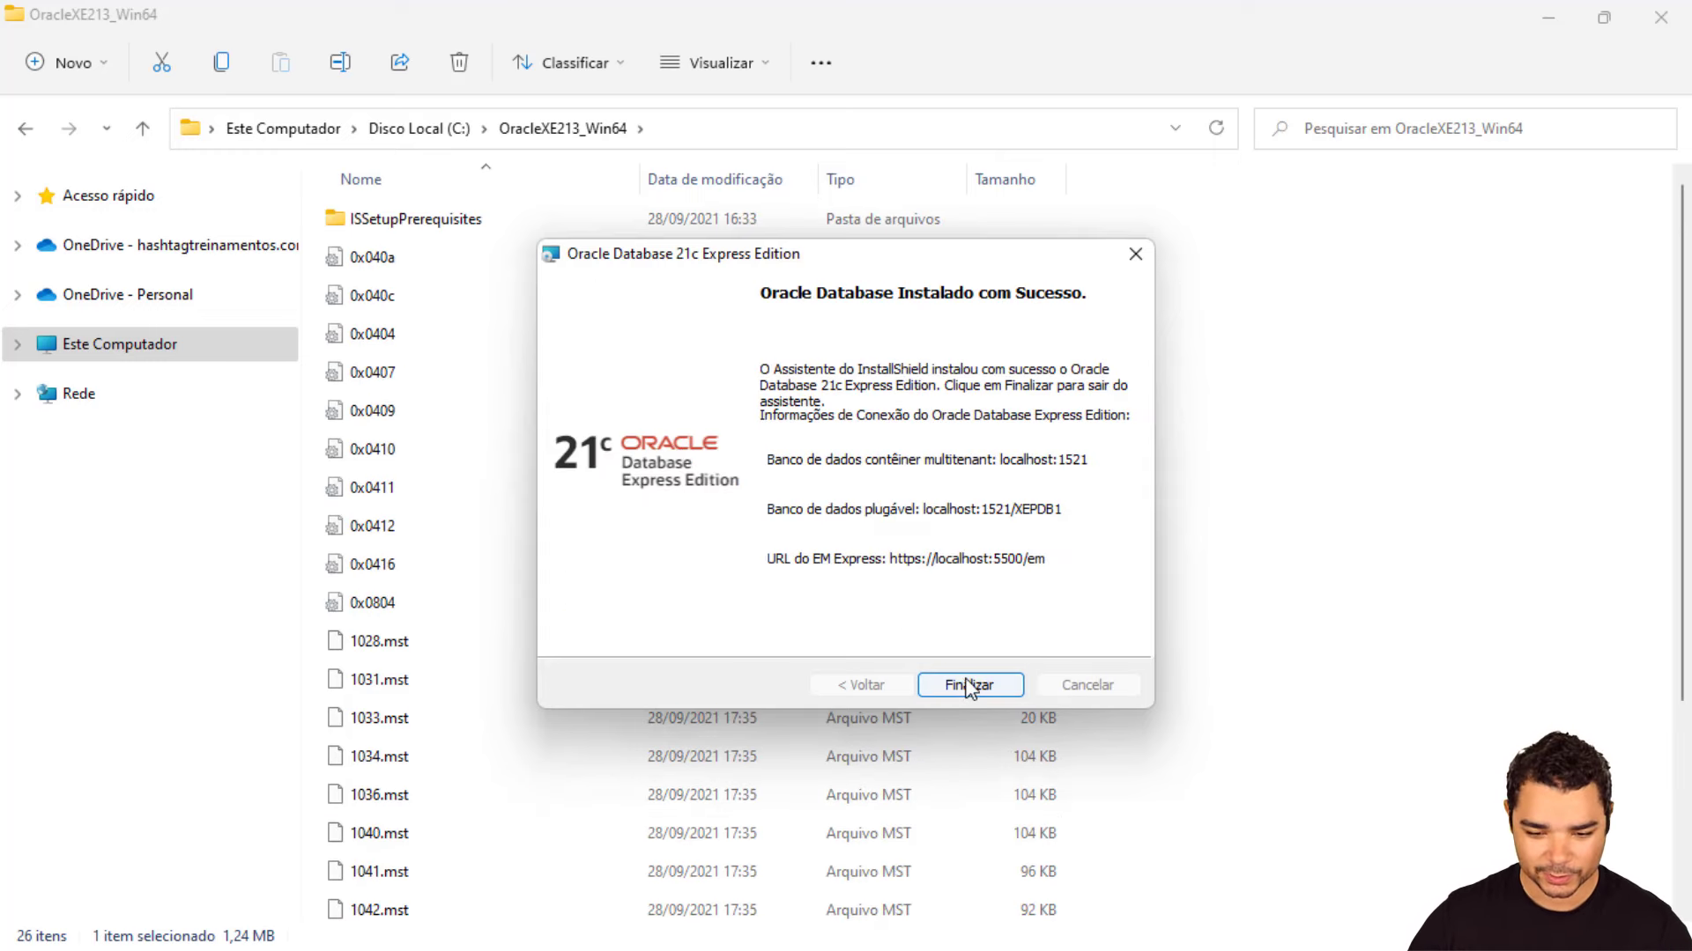
click(993, 690)
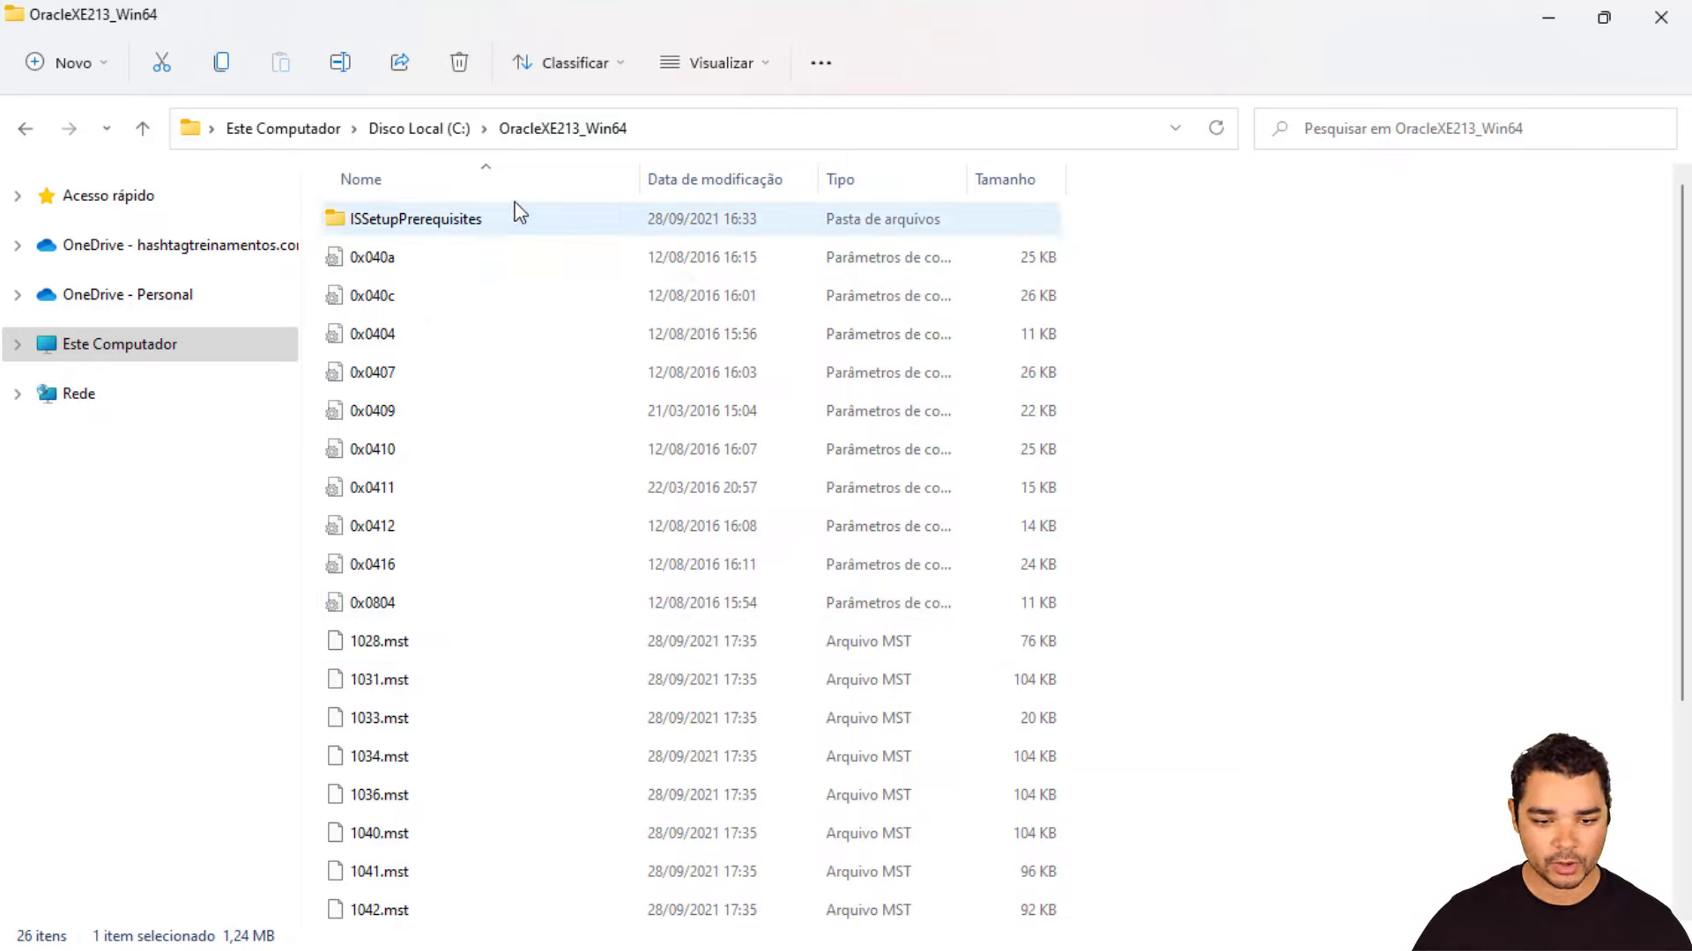
Return to Disco Local (C:) and open the sqldeveloper subfolder inside the extracted sqldeveloper-21.4.3.063.0100-x64 folder
click(411, 128)
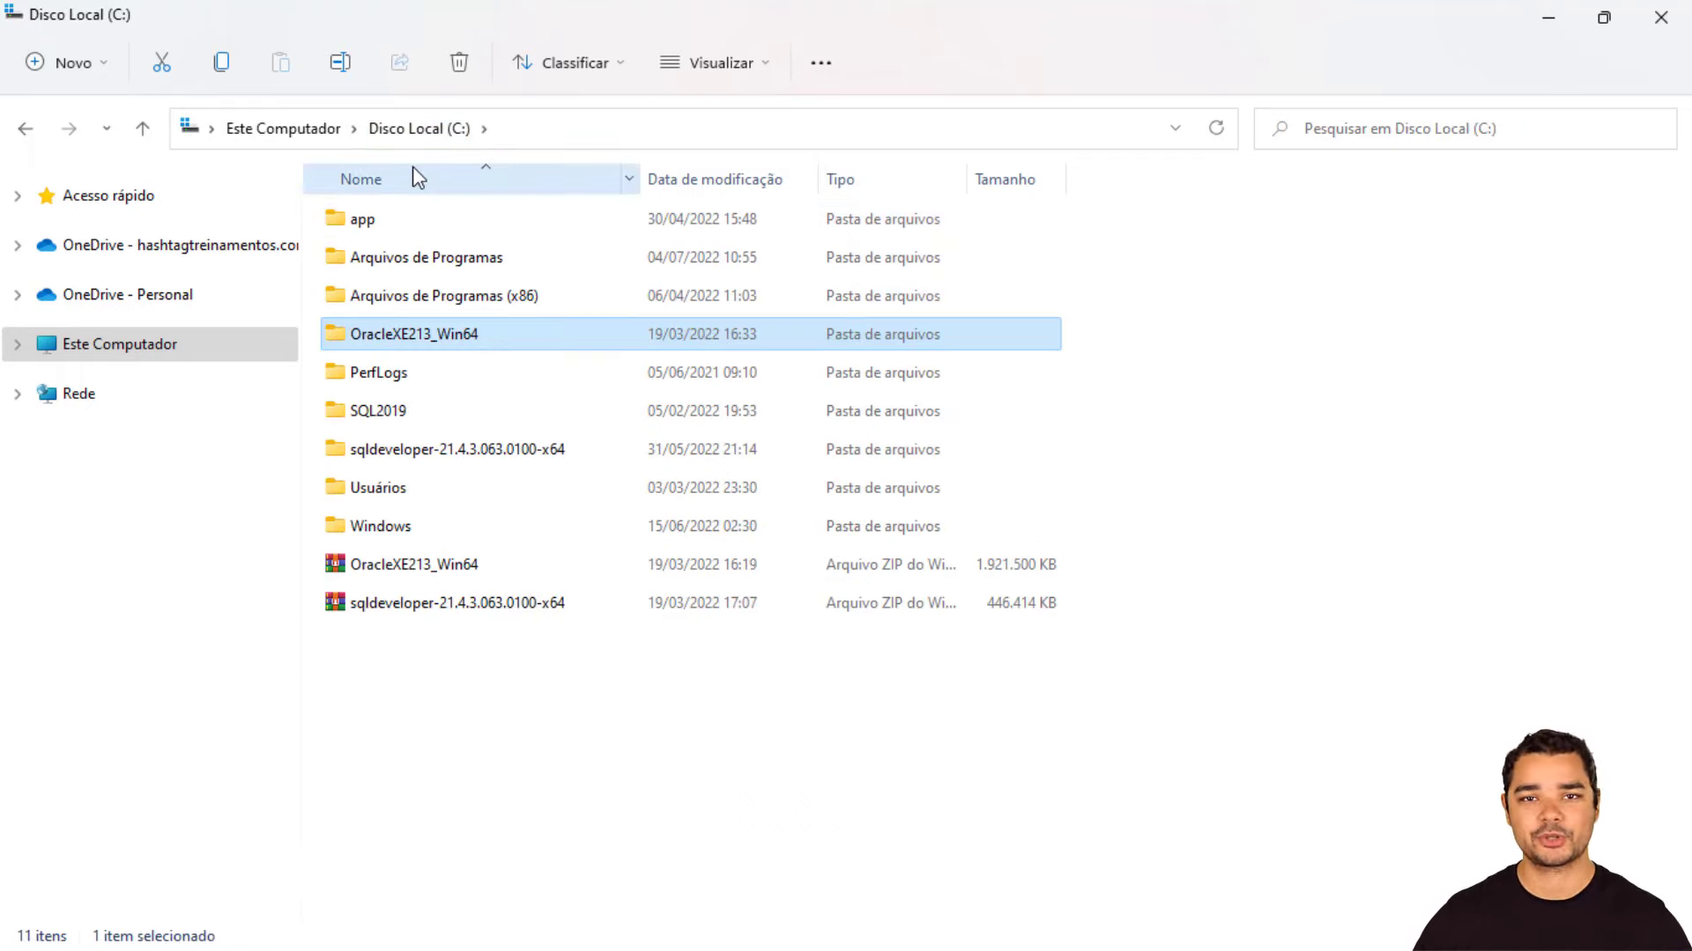
click(457, 457)
click(436, 617)
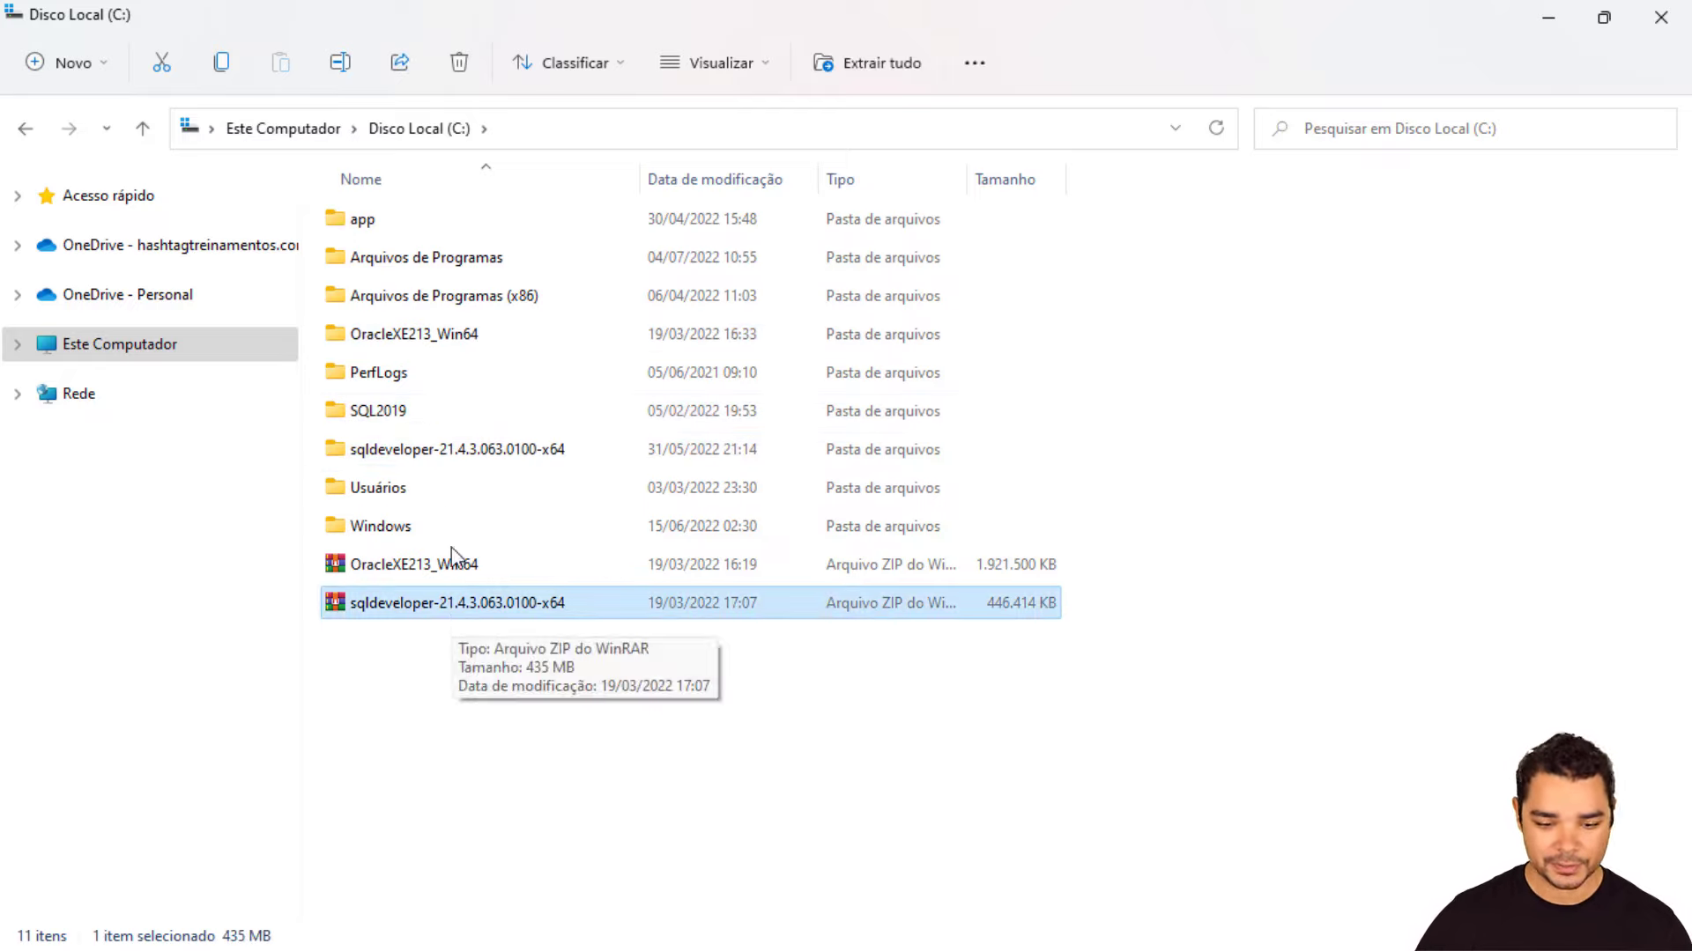
click(429, 450)
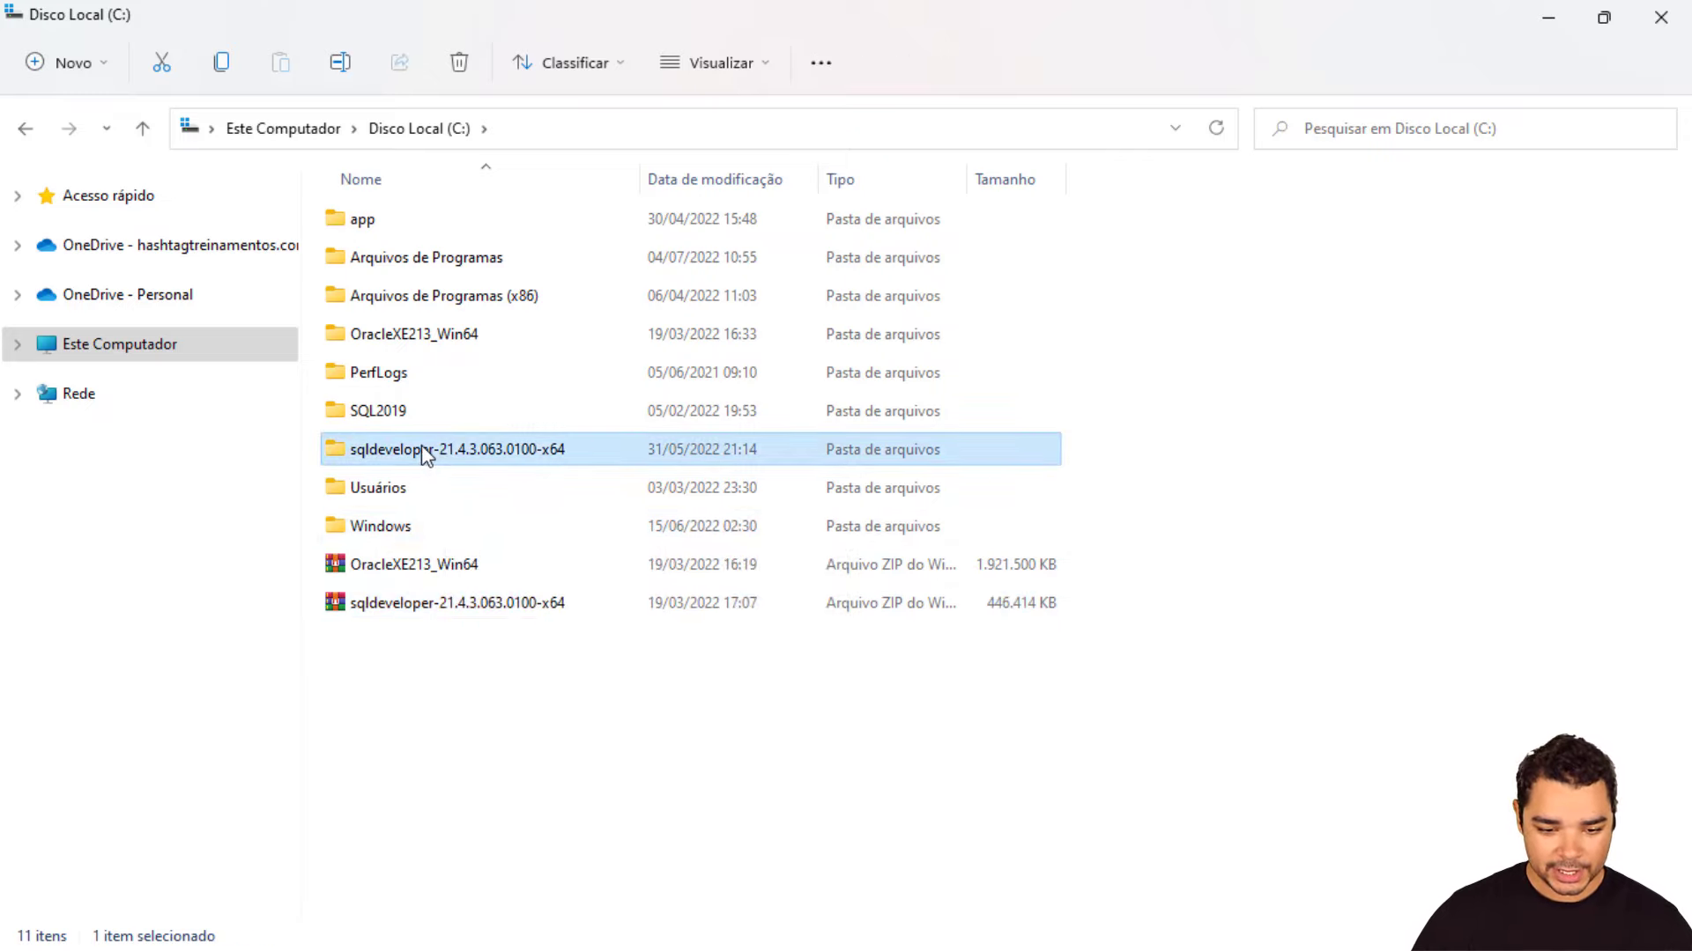
double_click(427, 451)
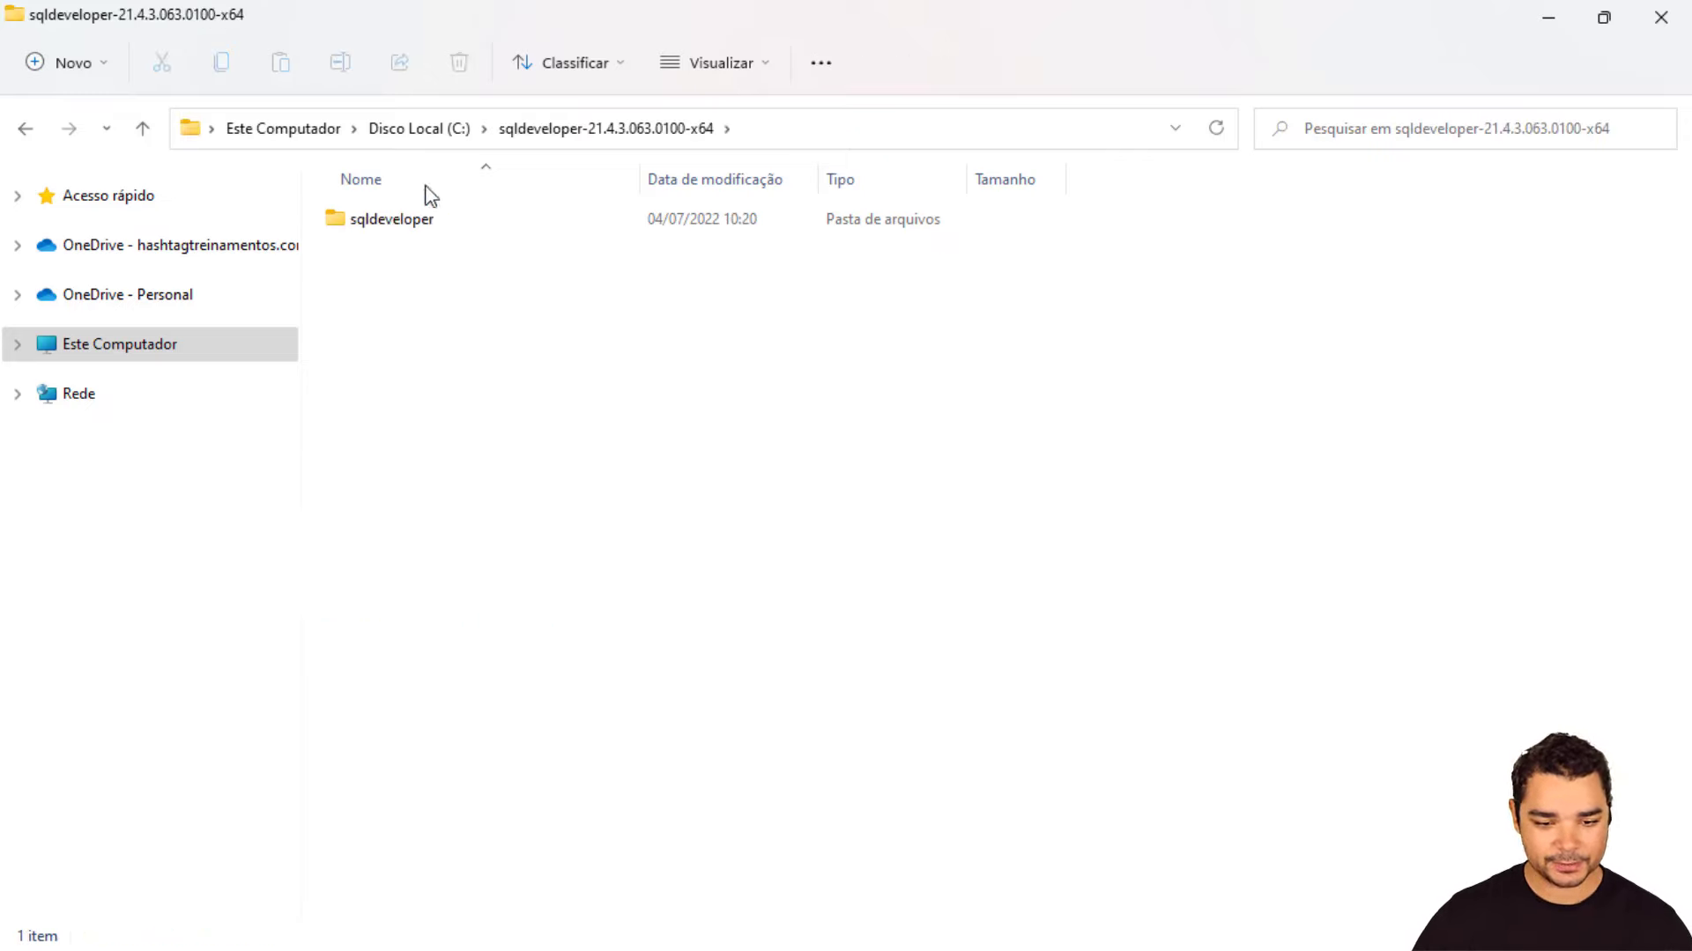
double_click(411, 225)
Launch the sqldeveloper application from the sqldeveloper folder
scroll(495, 467, down, 2)
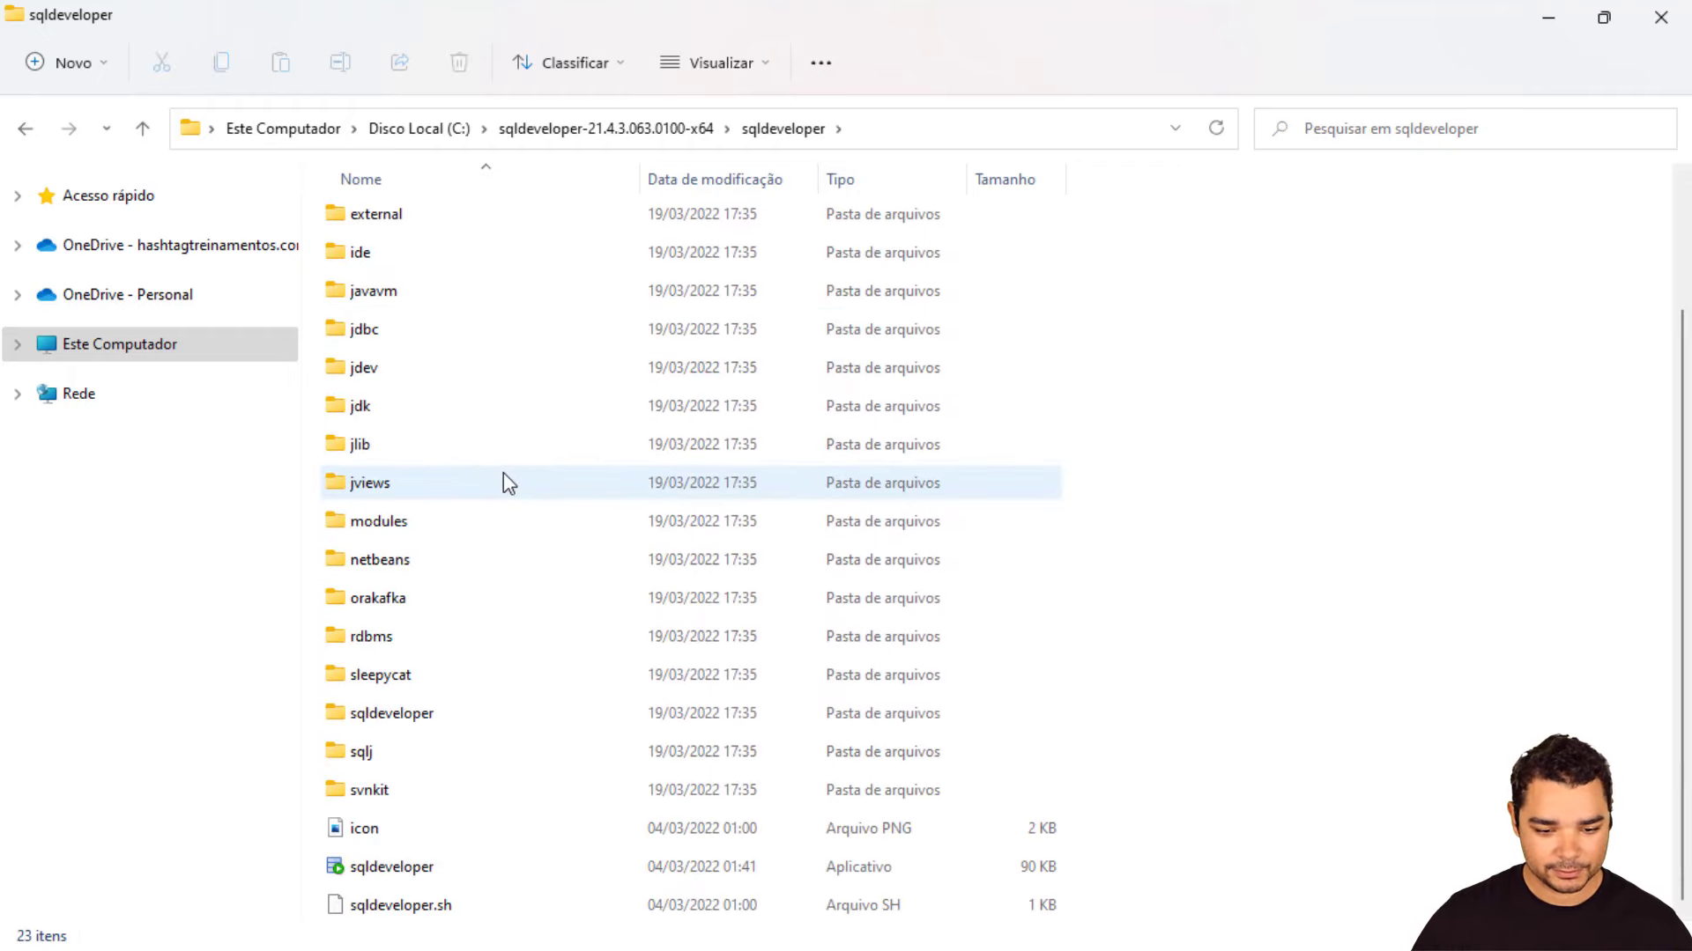
click(421, 868)
double_click(421, 869)
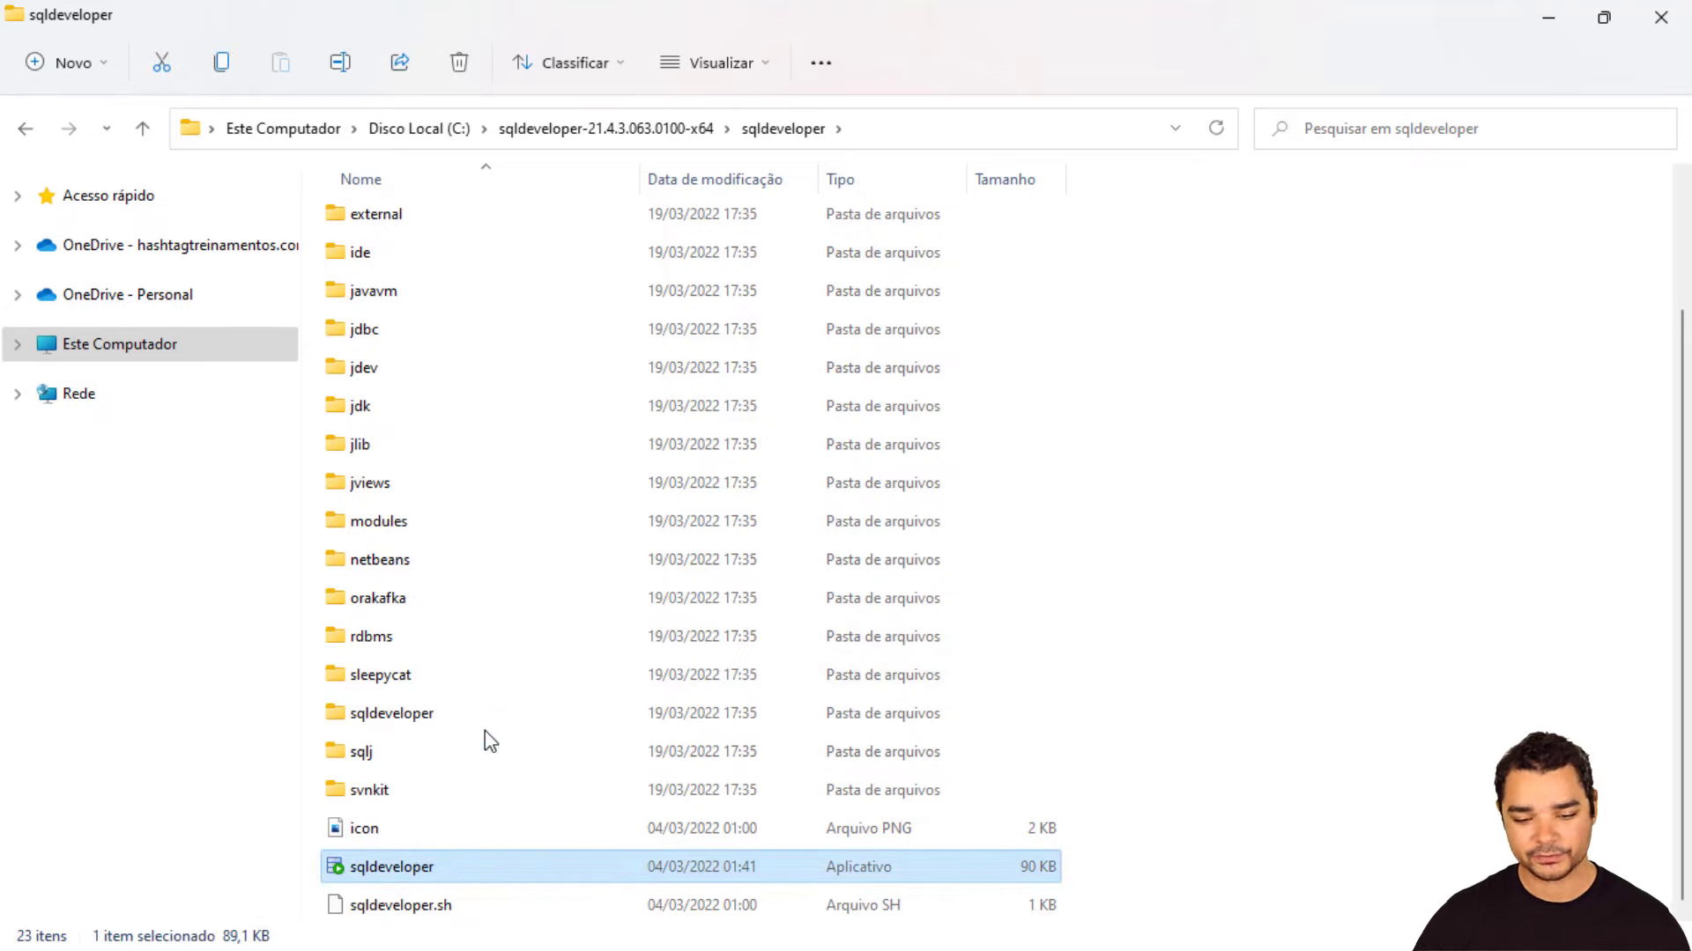